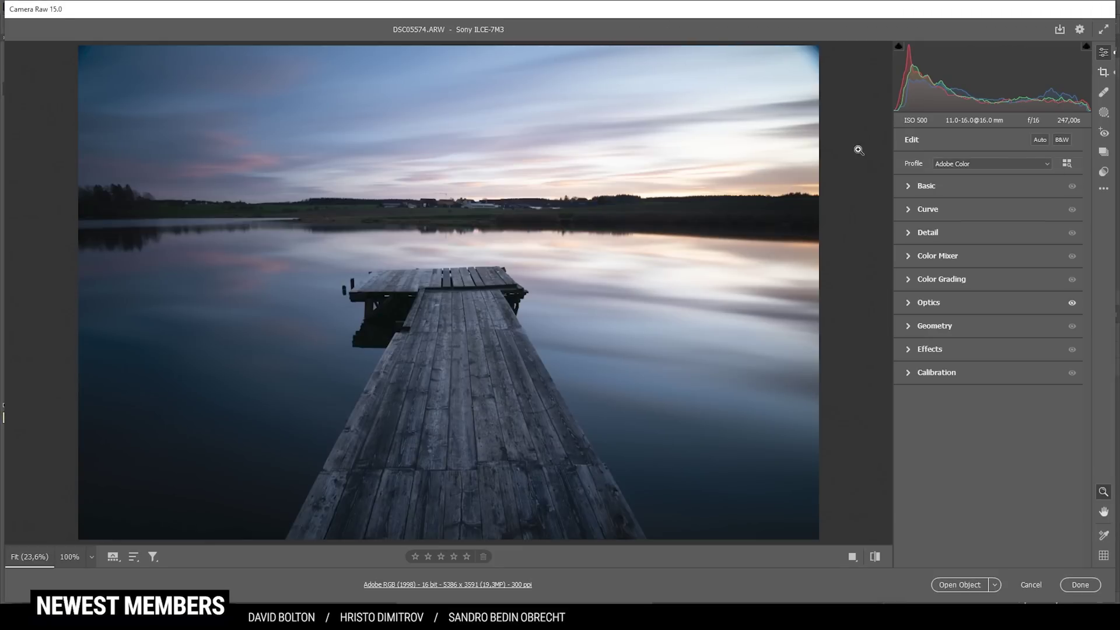
- Switch the camera profile to Adobe Landscape and expand the Basic panel
{"action": "left_click", "coordinate": [957, 165]}
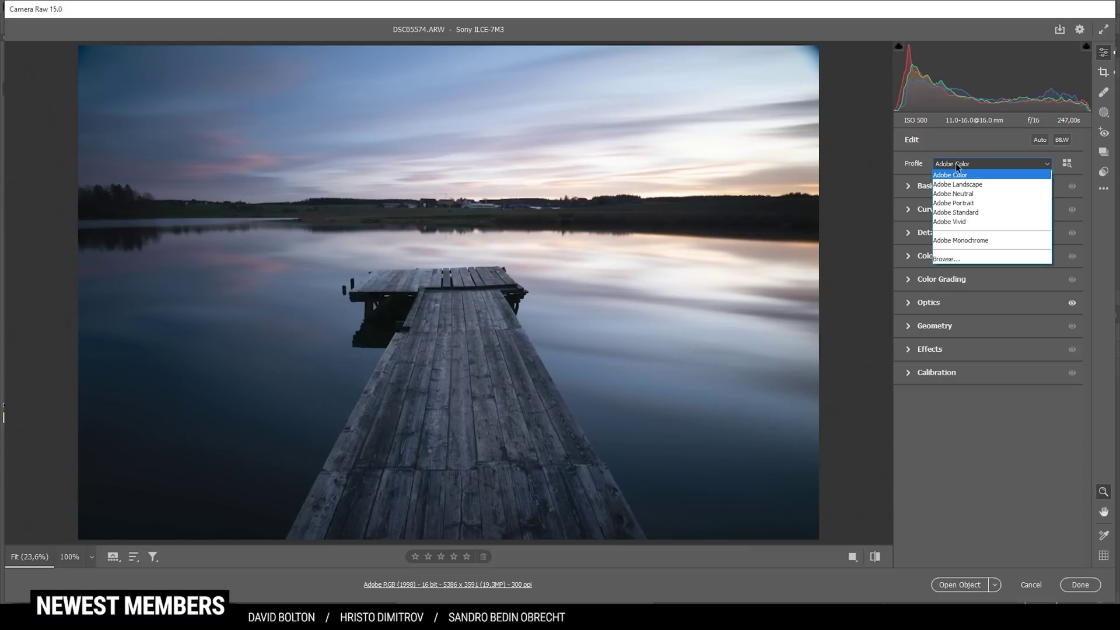
{"action": "left_click", "coordinate": [957, 183]}
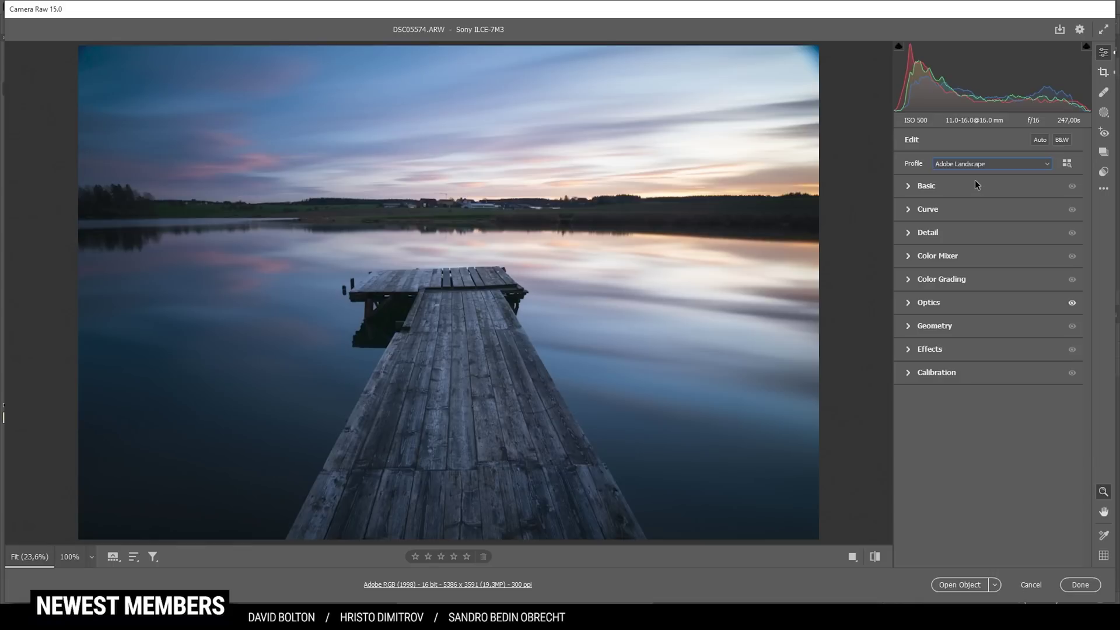
{"action": "left_click", "coordinate": [909, 185]}
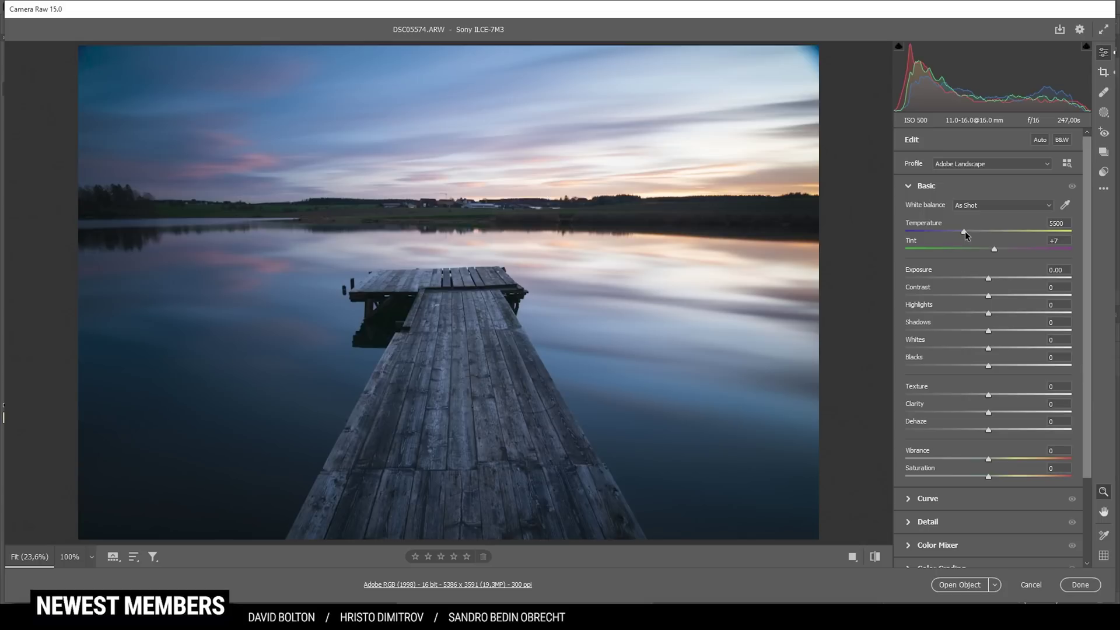
- Set white balance to Temperature 6300 and Tint +20, and raise Exposure to +0.50
{"action": "left_click_drag", "start_coordinate": [965, 231], "coordinate": [975, 233]}
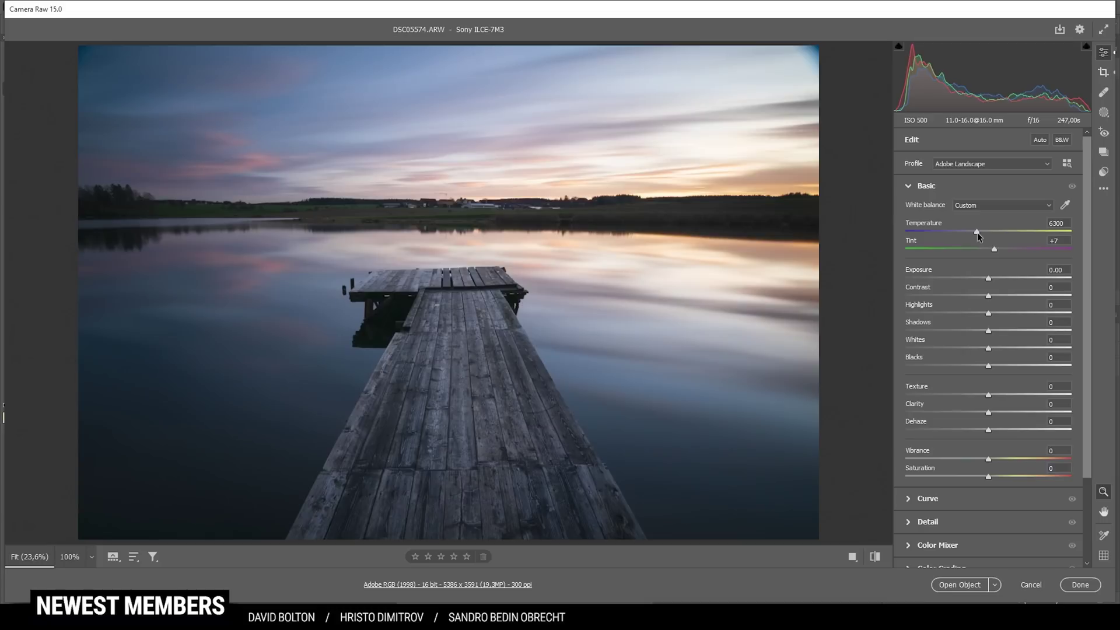
{"action": "left_click_drag", "start_coordinate": [978, 232], "coordinate": [978, 232]}
{"action": "left_click_drag", "start_coordinate": [996, 251], "coordinate": [998, 251]}
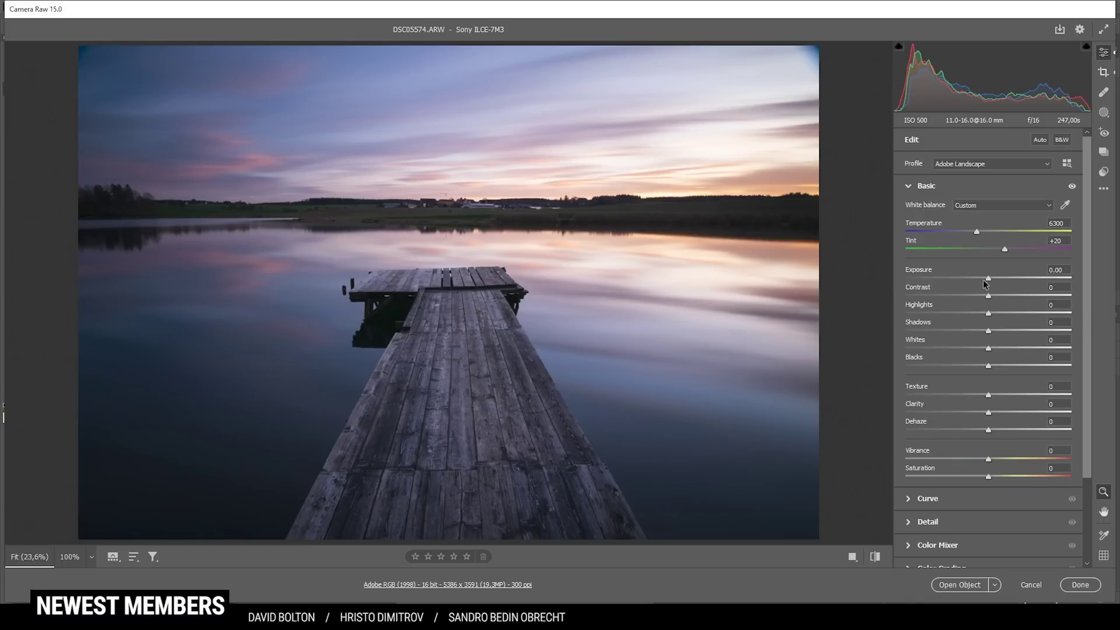
{"action": "left_click_drag", "start_coordinate": [989, 279], "coordinate": [996, 279]}
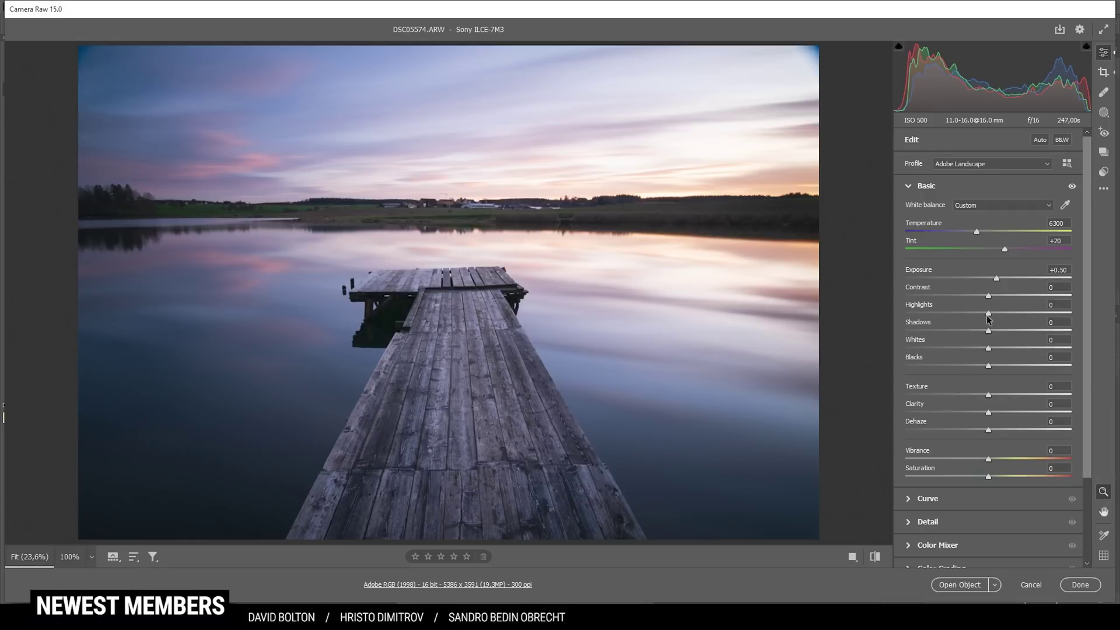
- Set Highlights -53, Blacks +6, Texture +6, Clarity -4 and Vibrance +32
{"action": "left_click_drag", "start_coordinate": [989, 316], "coordinate": [944, 312]}
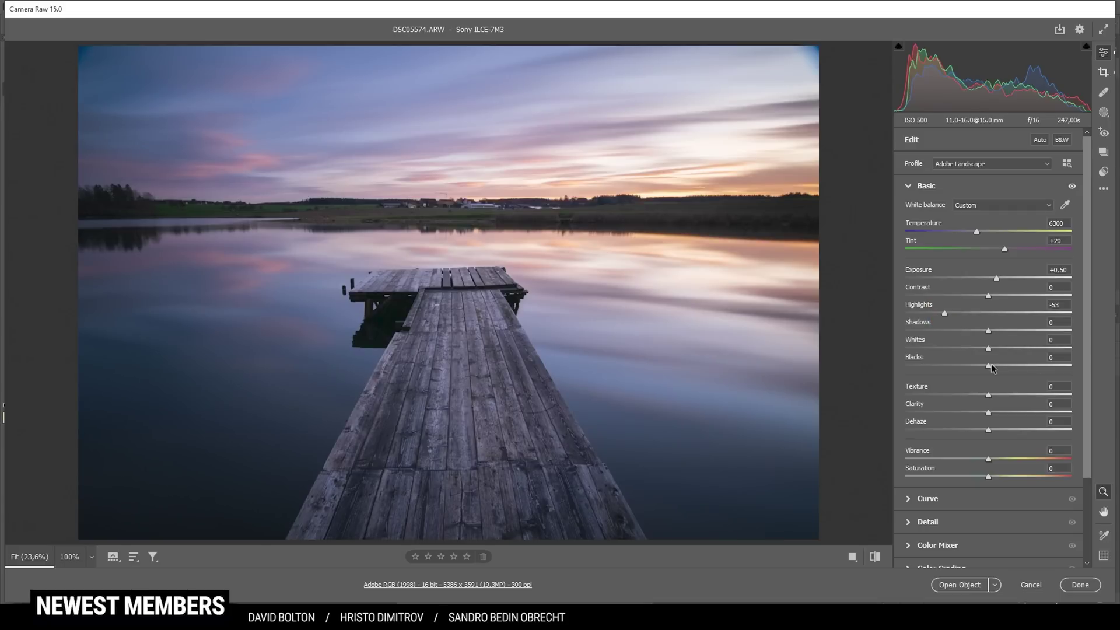
{"action": "left_click_drag", "start_coordinate": [990, 367], "coordinate": [996, 367]}
{"action": "left_click_drag", "start_coordinate": [990, 395], "coordinate": [992, 394]}
{"action": "left_click_drag", "start_coordinate": [989, 413], "coordinate": [985, 415]}
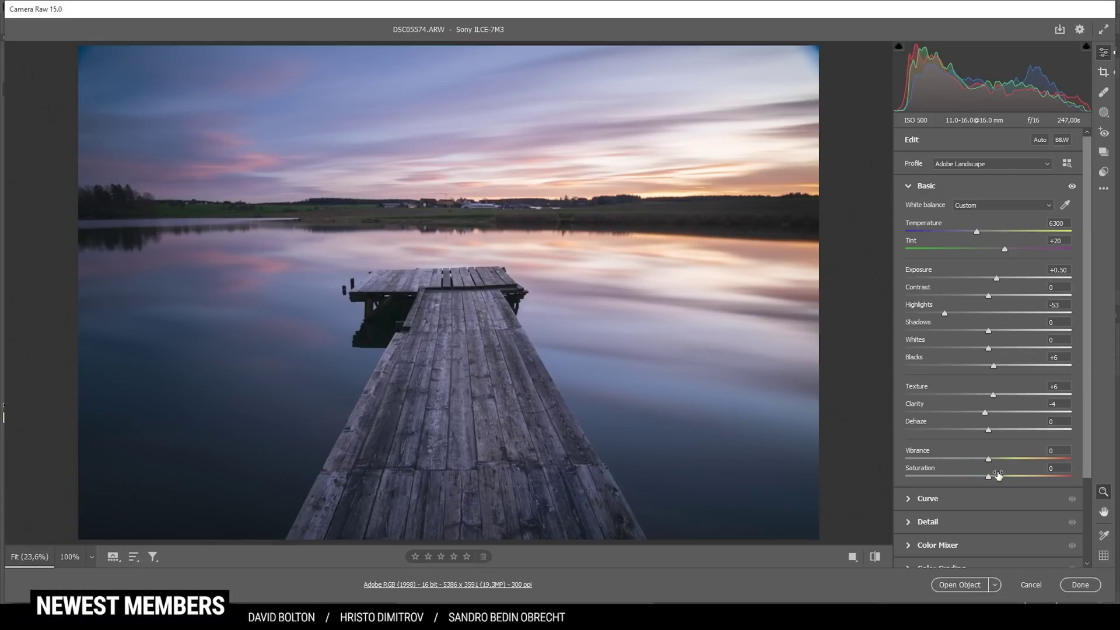
{"action": "left_click_drag", "start_coordinate": [989, 459], "coordinate": [1016, 466]}
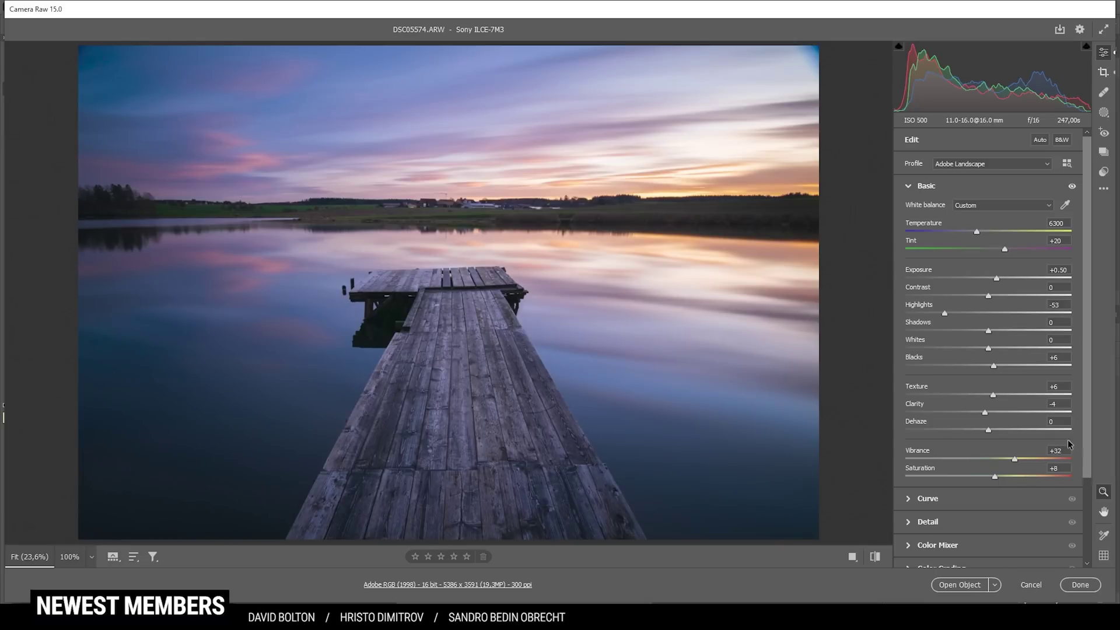
{"action": "left_click", "coordinate": [876, 558]}
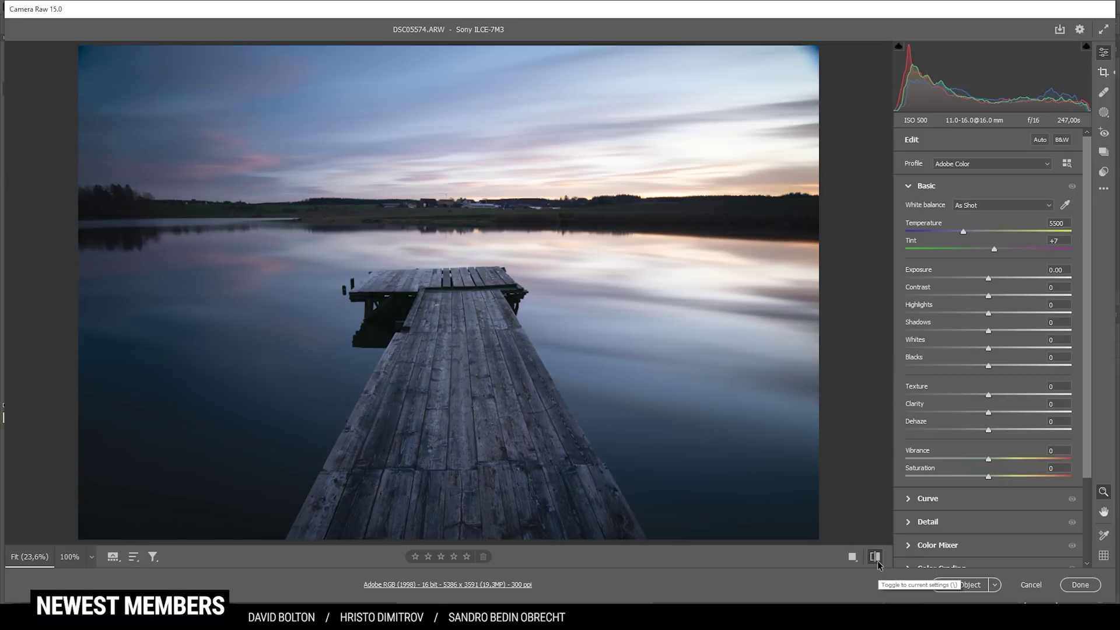
{"action": "left_click", "coordinate": [876, 558]}
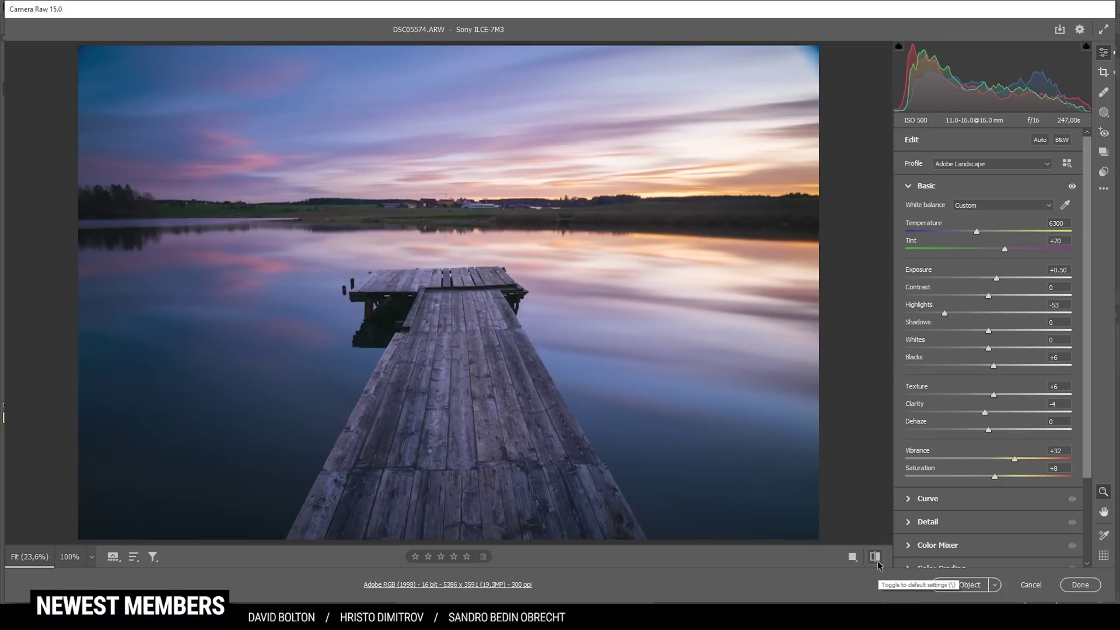
{"action": "left_click", "coordinate": [877, 560]}
{"action": "left_click", "coordinate": [875, 559]}
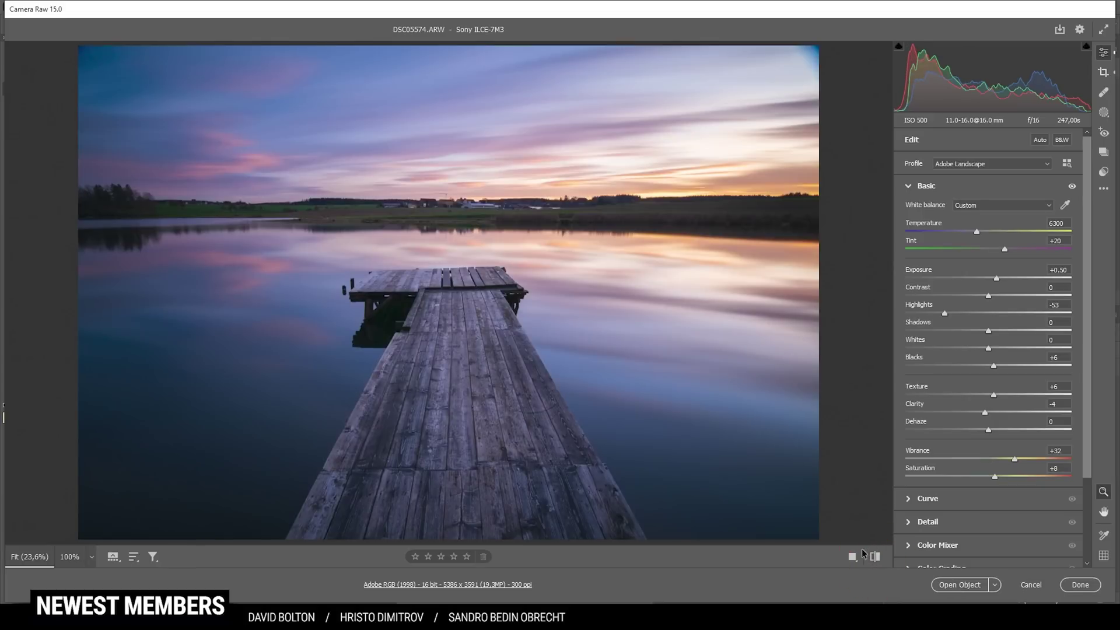
{"action": "left_click", "coordinate": [876, 560]}
{"action": "left_click", "coordinate": [877, 560]}
{"action": "left_click", "coordinate": [1105, 115]}
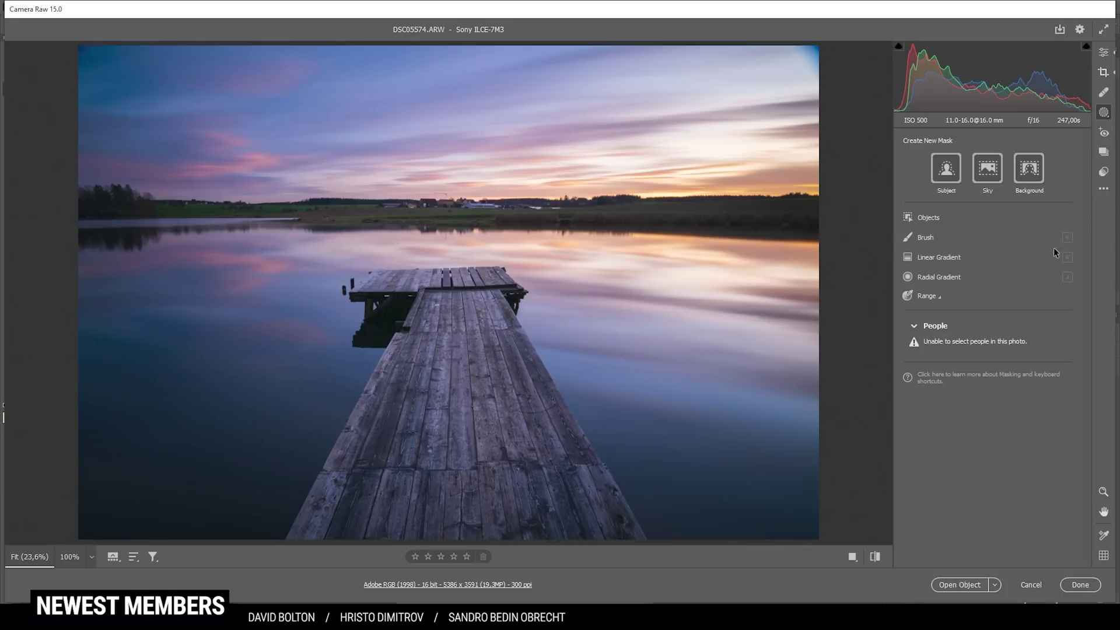
- Draw a linear gradient up over the lower pier and set its Whites to -91
{"action": "left_click", "coordinate": [943, 258]}
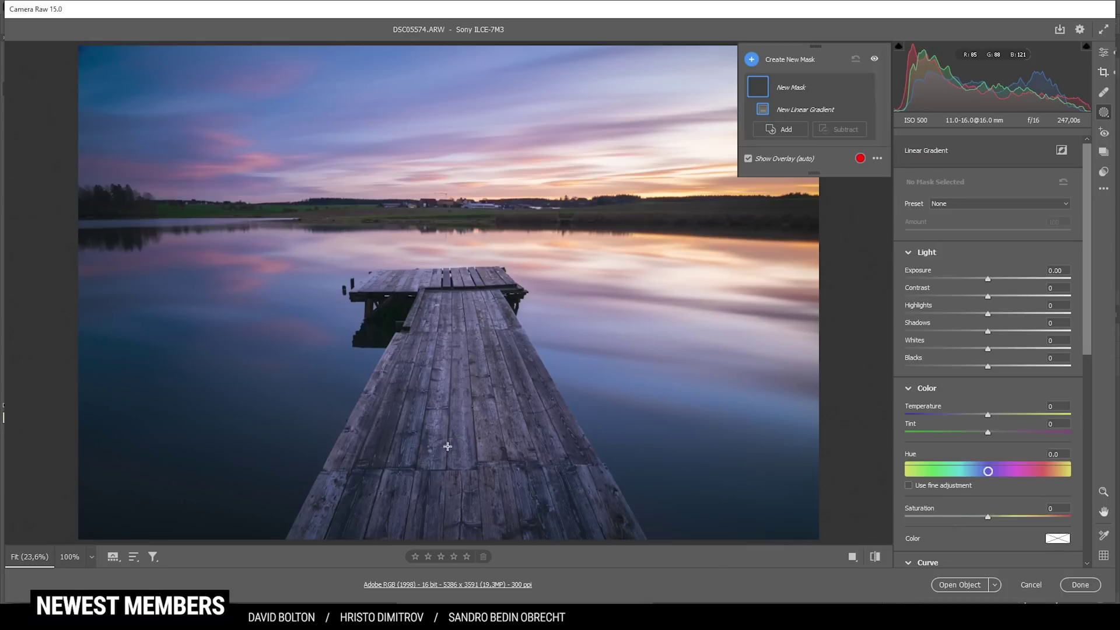
{"action": "left_click_drag", "start_coordinate": [456, 451], "coordinate": [456, 276]}
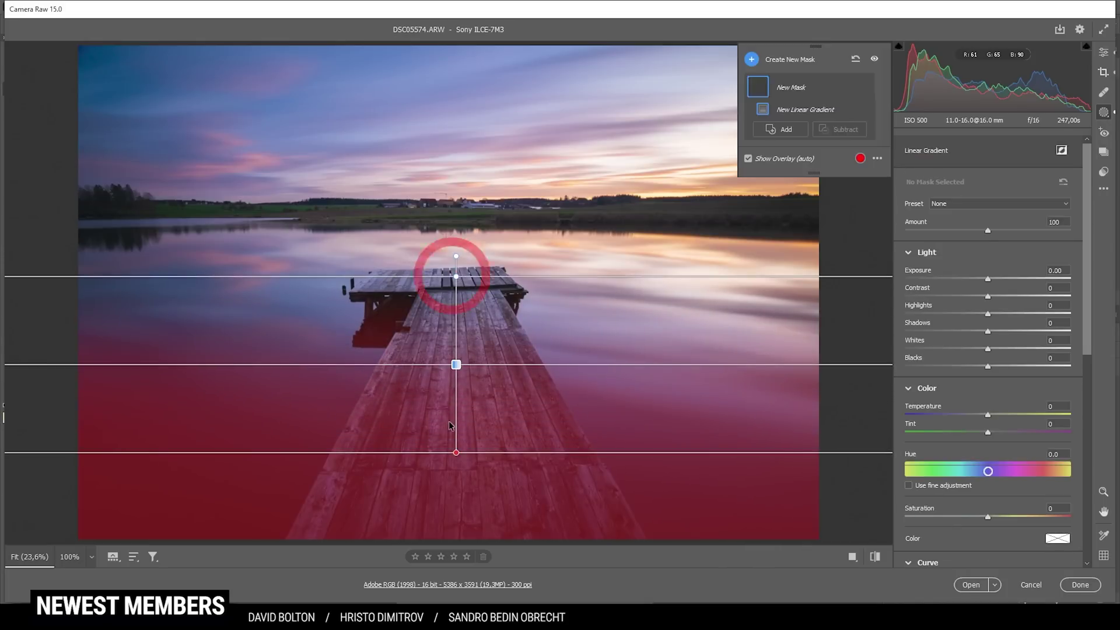
{"action": "left_click_drag", "start_coordinate": [461, 456], "coordinate": [461, 487]}
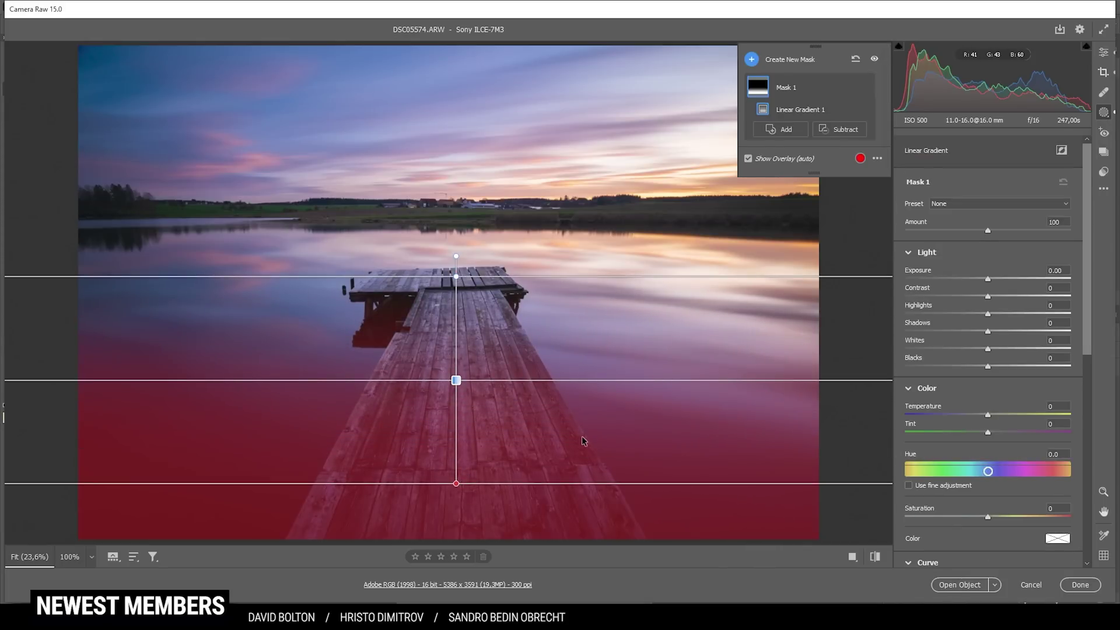
{"action": "left_click_drag", "start_coordinate": [988, 349], "coordinate": [920, 351]}
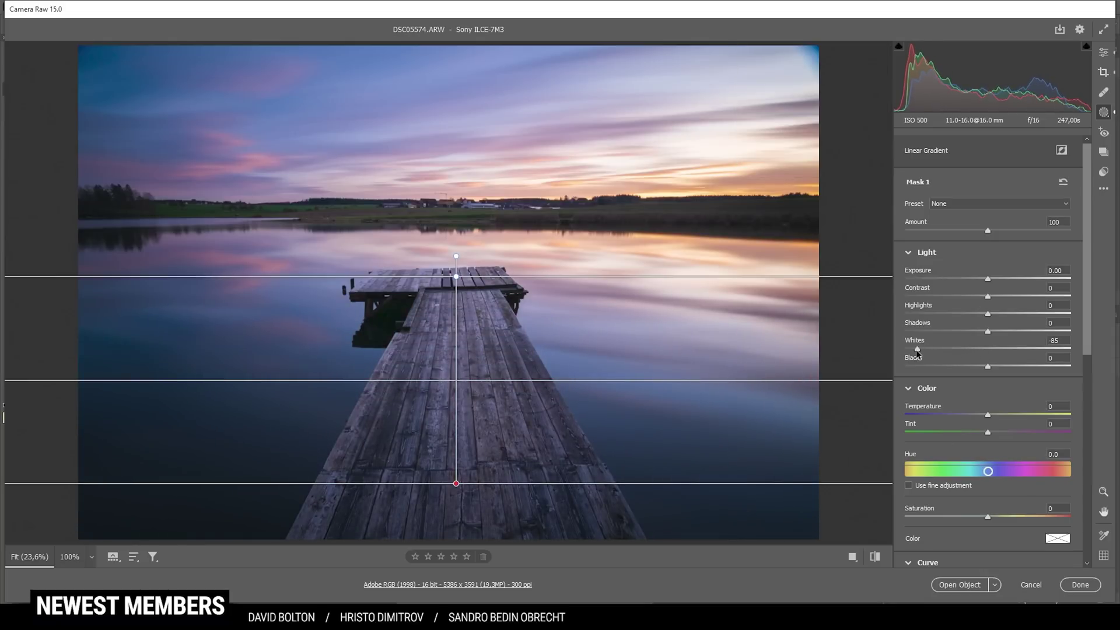
{"action": "left_click_drag", "start_coordinate": [914, 352], "coordinate": [912, 353]}
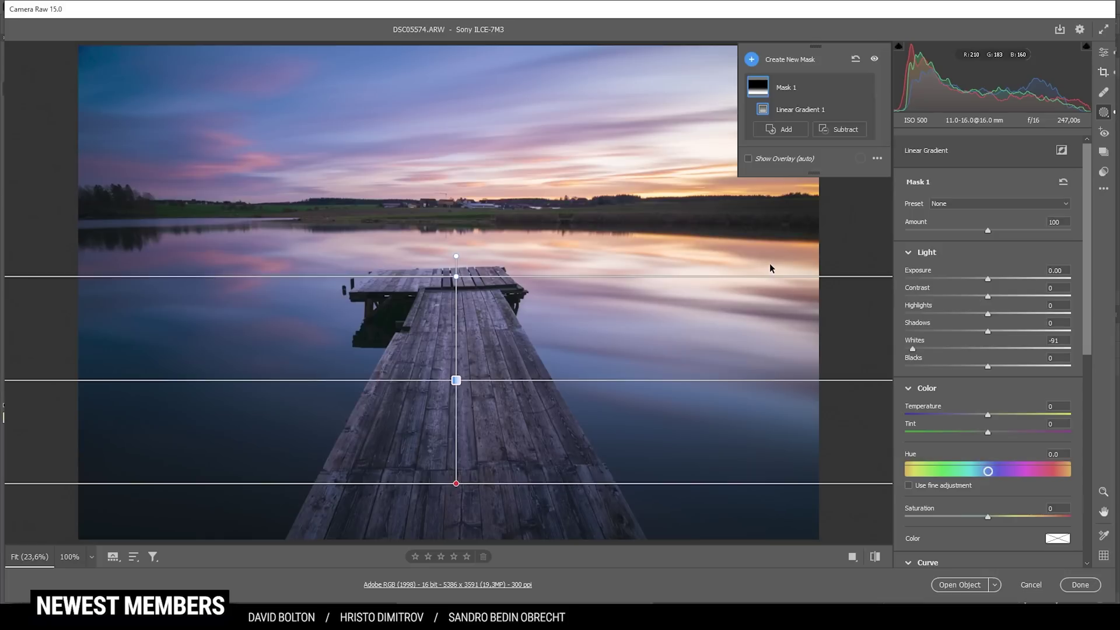
{"action": "left_click", "coordinate": [751, 59]}
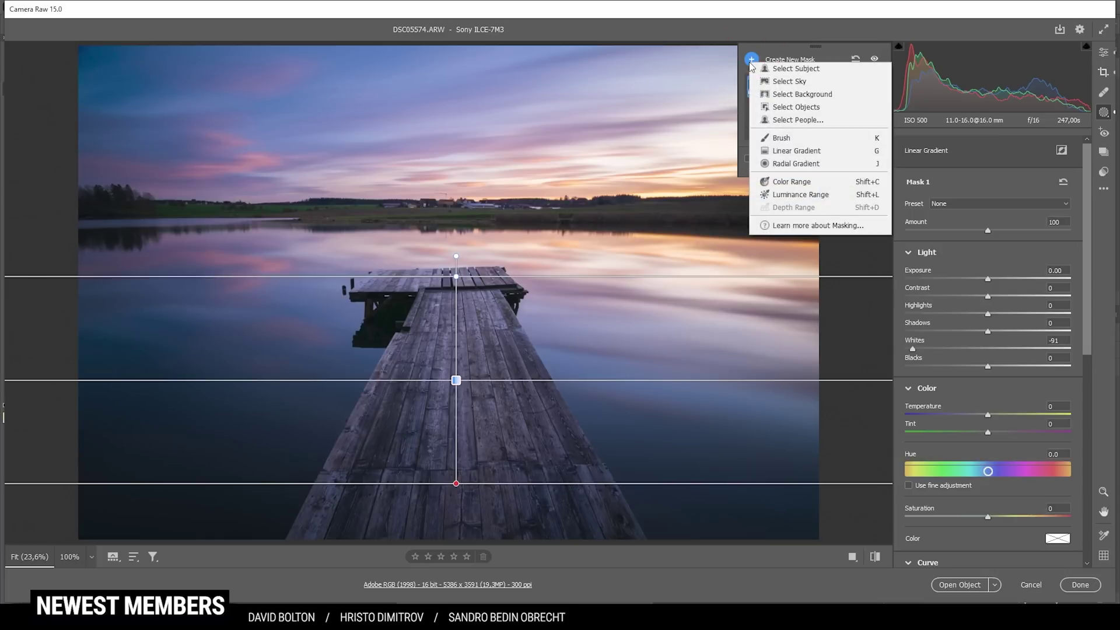
- Create an object mask over the boardwalk and brighten it slightly
{"action": "left_click", "coordinate": [826, 112]}
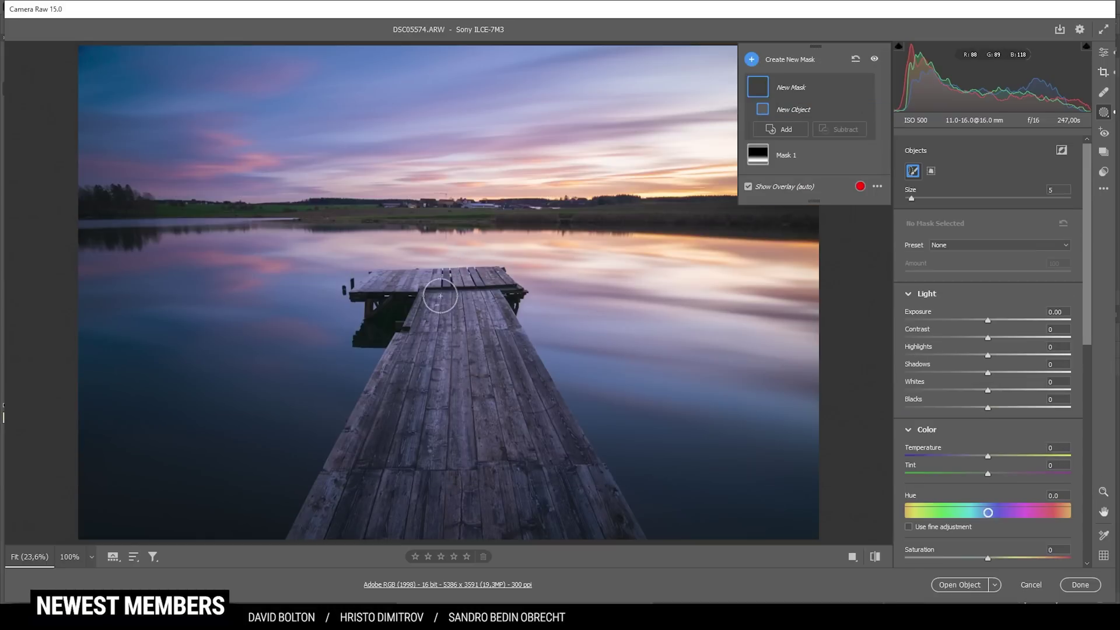
{"action": "mouse_move", "coordinate": [440, 296]}
{"action": "left_mouse_down"}
{"action": "mouse_move", "coordinate": [353, 498]}
{"action": "mouse_move", "coordinate": [427, 400]}
{"action": "mouse_move", "coordinate": [465, 302]}
{"action": "mouse_move", "coordinate": [370, 517]}
{"action": "mouse_move", "coordinate": [415, 460]}
{"action": "mouse_move", "coordinate": [509, 526]}
{"action": "mouse_move", "coordinate": [572, 468]}
{"action": "mouse_move", "coordinate": [491, 310]}
{"action": "mouse_move", "coordinate": [492, 292]}
{"action": "mouse_move", "coordinate": [379, 293]}
{"action": "mouse_move", "coordinate": [365, 306]}
{"action": "left_mouse_up"}
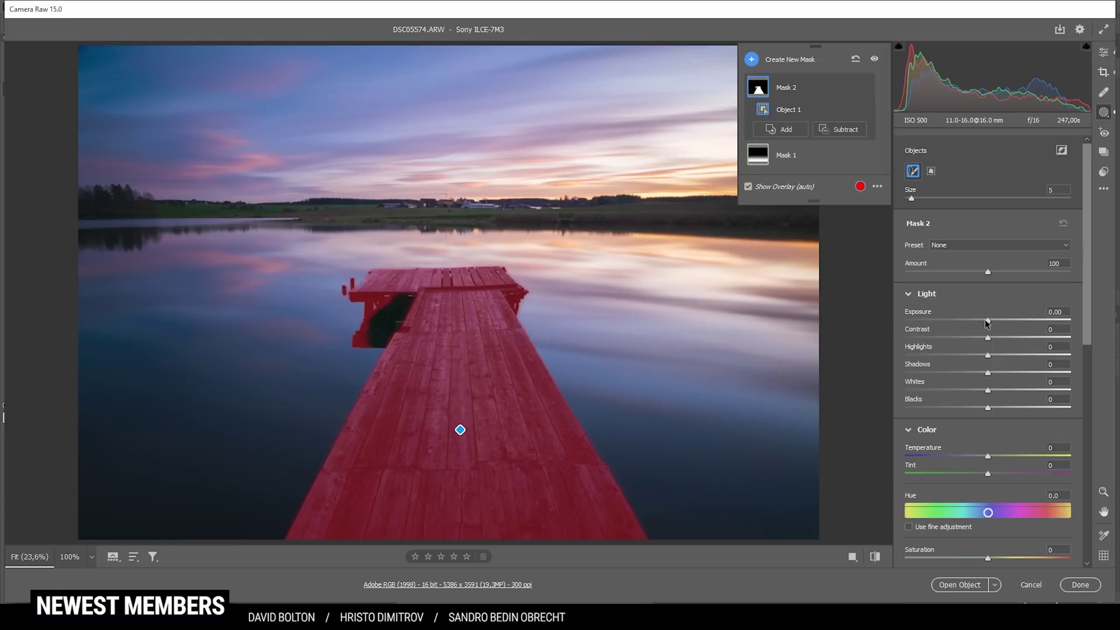
{"action": "left_click_drag", "start_coordinate": [988, 320], "coordinate": [990, 320]}
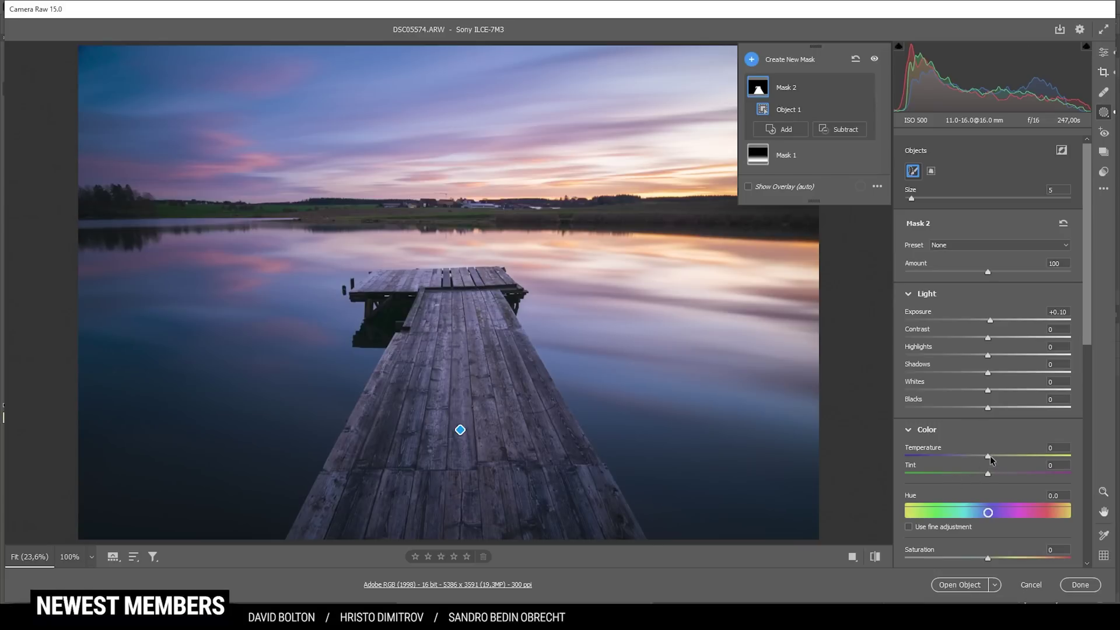
- Warm the boardwalk mask to Temperature +8 and raise Texture and Clarity to +4
{"action": "left_click_drag", "start_coordinate": [990, 456], "coordinate": [993, 457]}
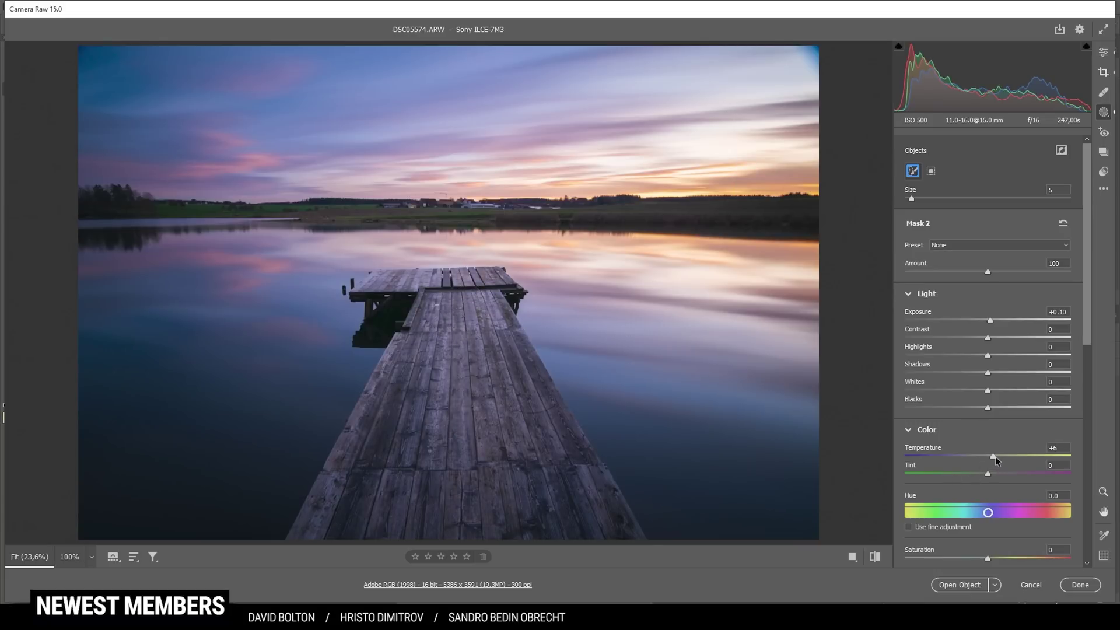
{"action": "left_click_drag", "start_coordinate": [996, 457], "coordinate": [997, 457]}
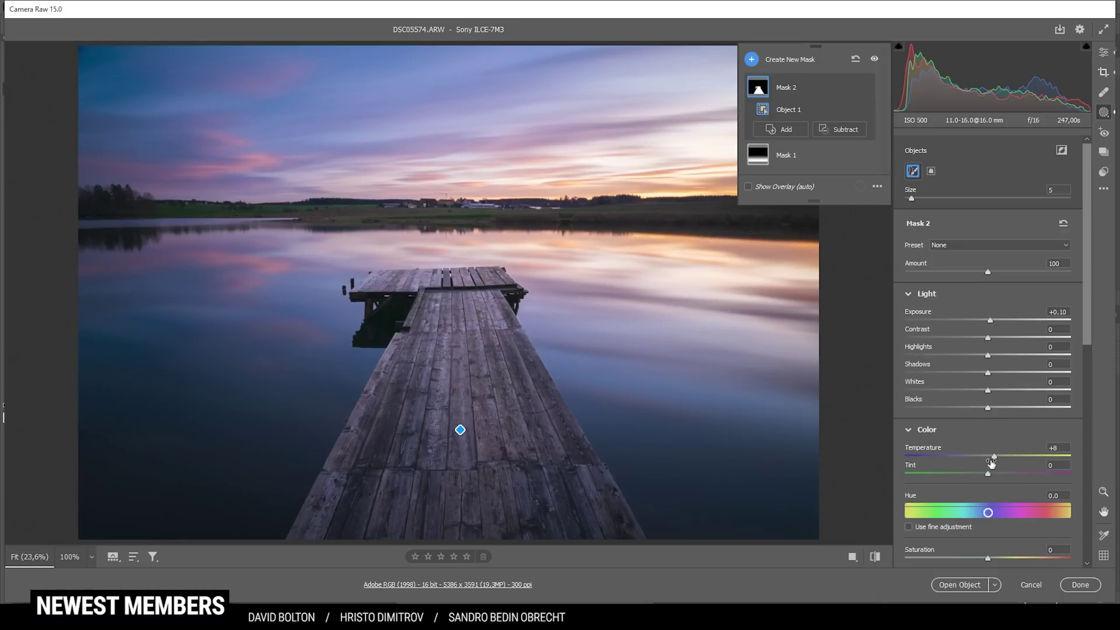
{"action": "scroll", "coordinate": [988, 509], "scroll_direction": "down", "scroll_amount": 5}
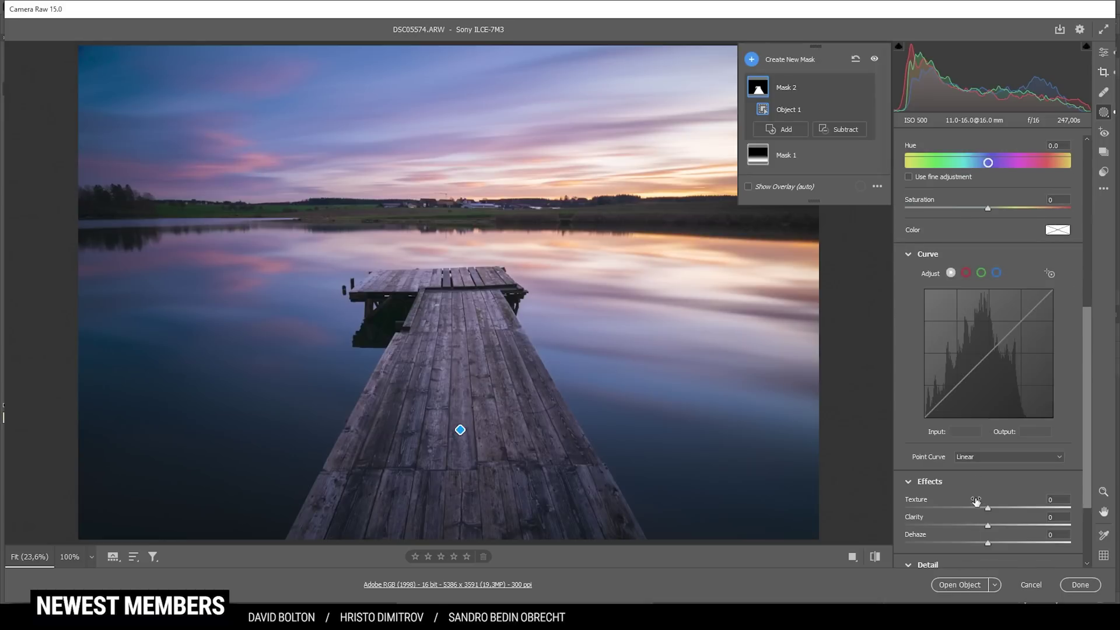
{"action": "left_click_drag", "start_coordinate": [988, 509], "coordinate": [990, 524]}
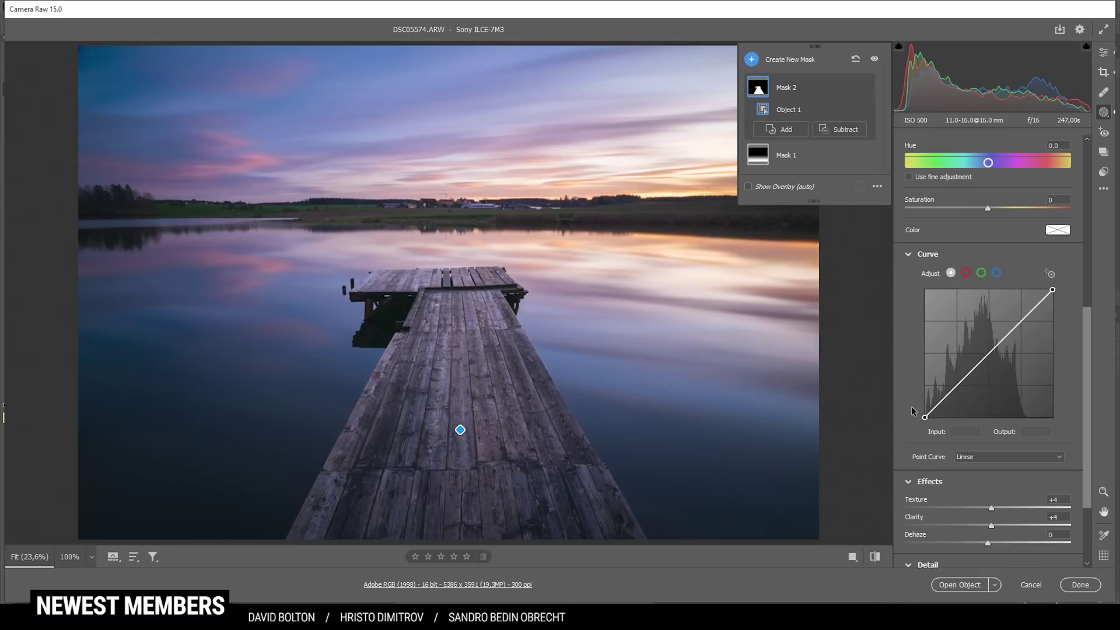
{"action": "left_click", "coordinate": [1104, 56]}
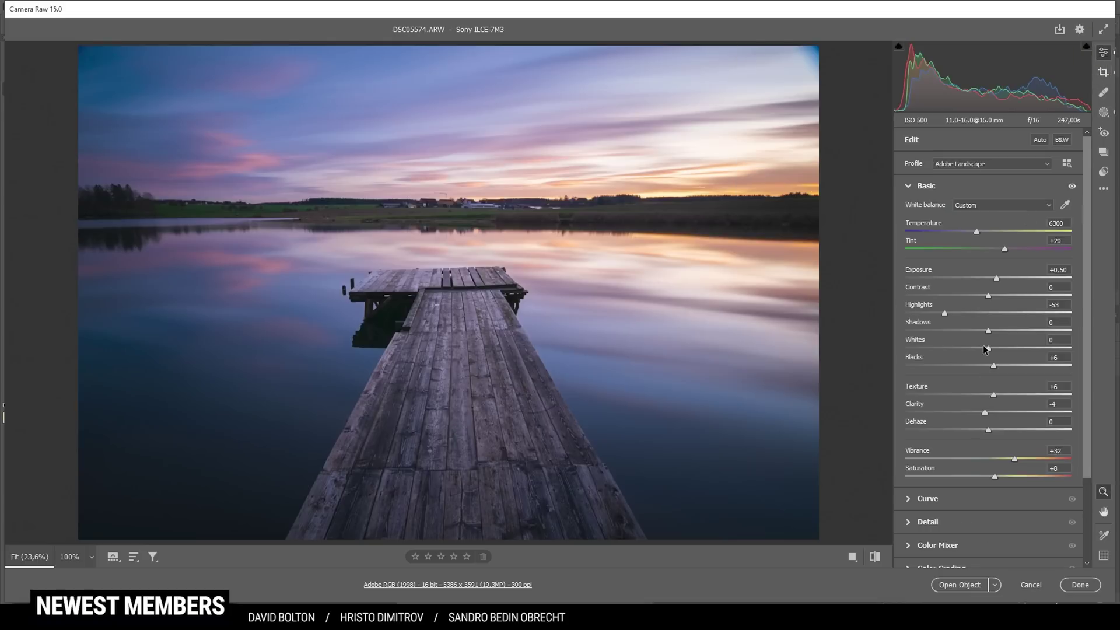
- In the Color Mixer, shift Blues hue to +6 and Purples hue to +7
{"action": "left_click", "coordinate": [945, 549]}
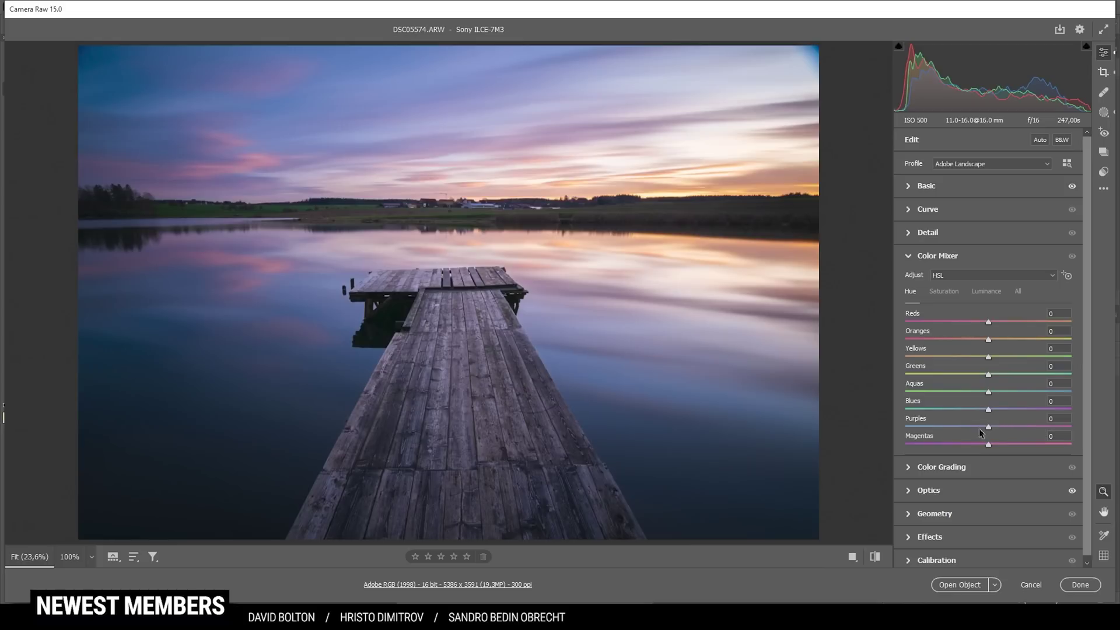
{"action": "left_click_drag", "start_coordinate": [990, 413], "coordinate": [992, 414]}
{"action": "left_click_drag", "start_coordinate": [993, 414], "coordinate": [993, 416]}
{"action": "left_click_drag", "start_coordinate": [988, 426], "coordinate": [996, 429]}
- Raise saturation of Oranges slightly, Yellows to +5 and Magentas to +6
{"action": "left_click", "coordinate": [942, 292]}
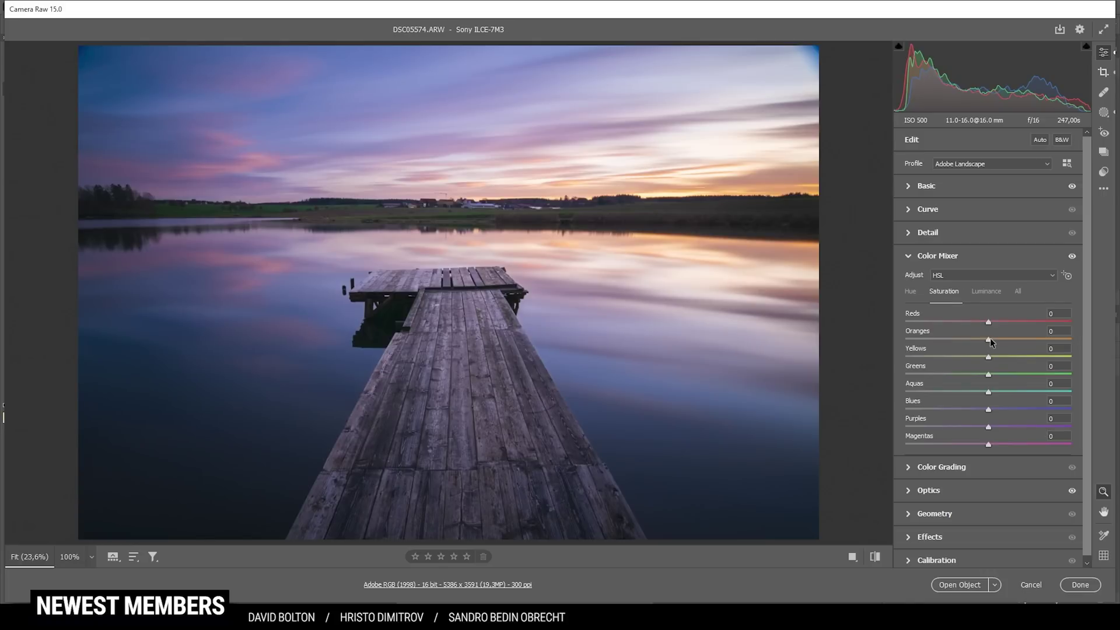
{"action": "left_click_drag", "start_coordinate": [991, 338], "coordinate": [993, 339]}
{"action": "left_click_drag", "start_coordinate": [990, 360], "coordinate": [993, 359]}
{"action": "left_click_drag", "start_coordinate": [990, 448], "coordinate": [993, 446]}
{"action": "left_click", "coordinate": [957, 257]}
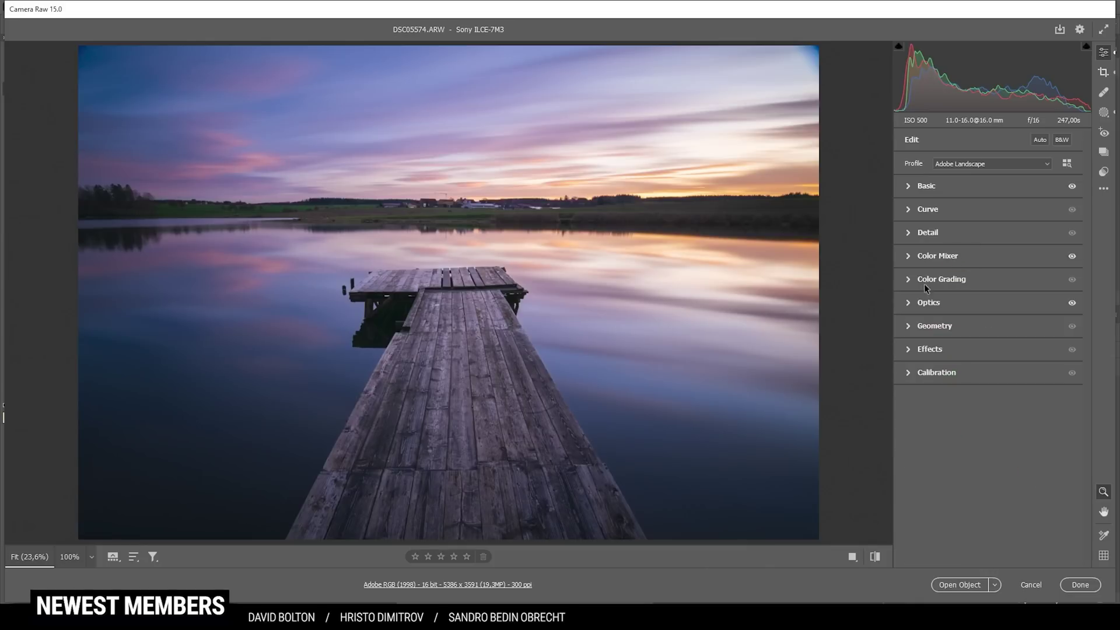
- Tint the Color Grading highlights orange at Hue 30, Saturation 22
{"action": "left_click", "coordinate": [911, 279]}
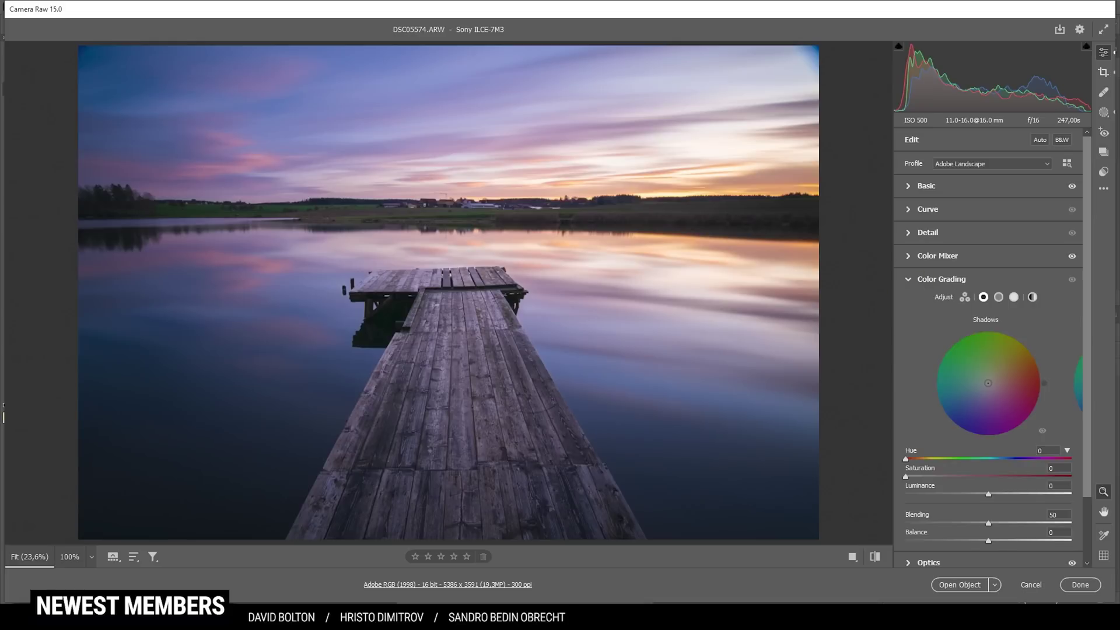
{"action": "left_click", "coordinate": [1014, 298]}
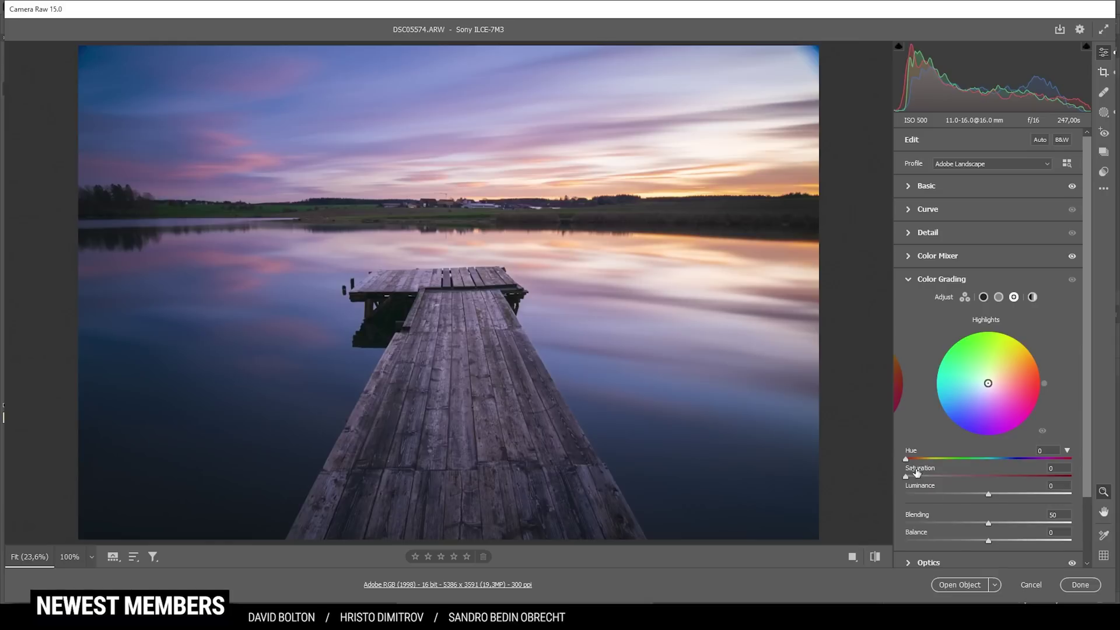
{"action": "mouse_move", "coordinate": [908, 460]}
{"action": "left_mouse_down"}
{"action": "mouse_move", "coordinate": [923, 460]}
{"action": "mouse_move", "coordinate": [911, 477]}
{"action": "mouse_move", "coordinate": [942, 479]}
{"action": "left_mouse_up"}
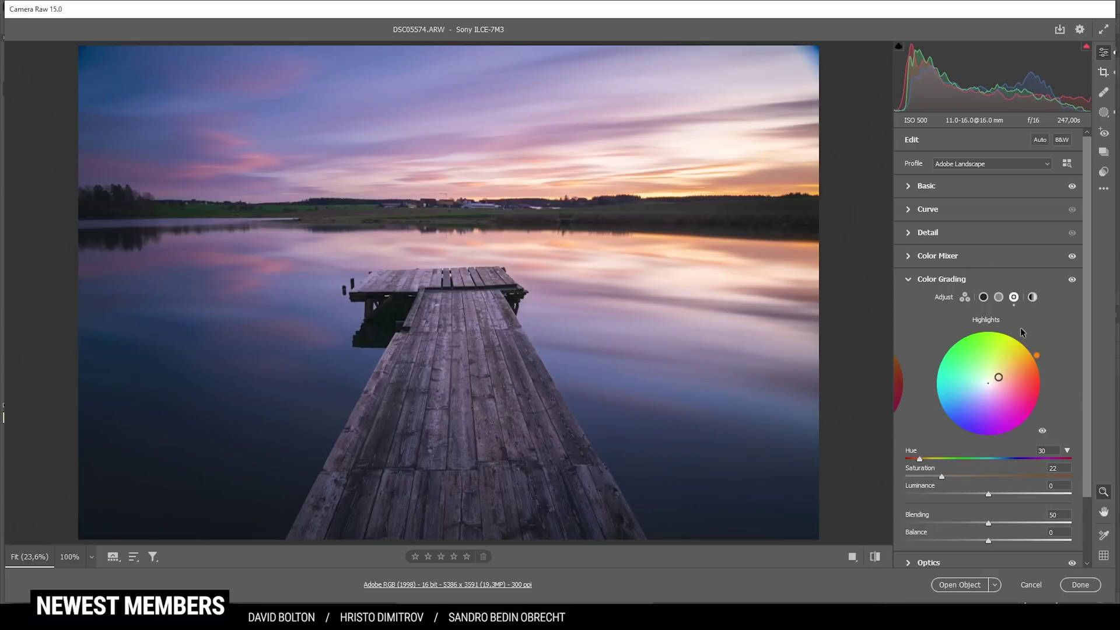
- Tint midtones orange at Hue 29, Saturation 17 and shadows blue at Hue 217, Saturation 2
{"action": "left_click", "coordinate": [998, 297]}
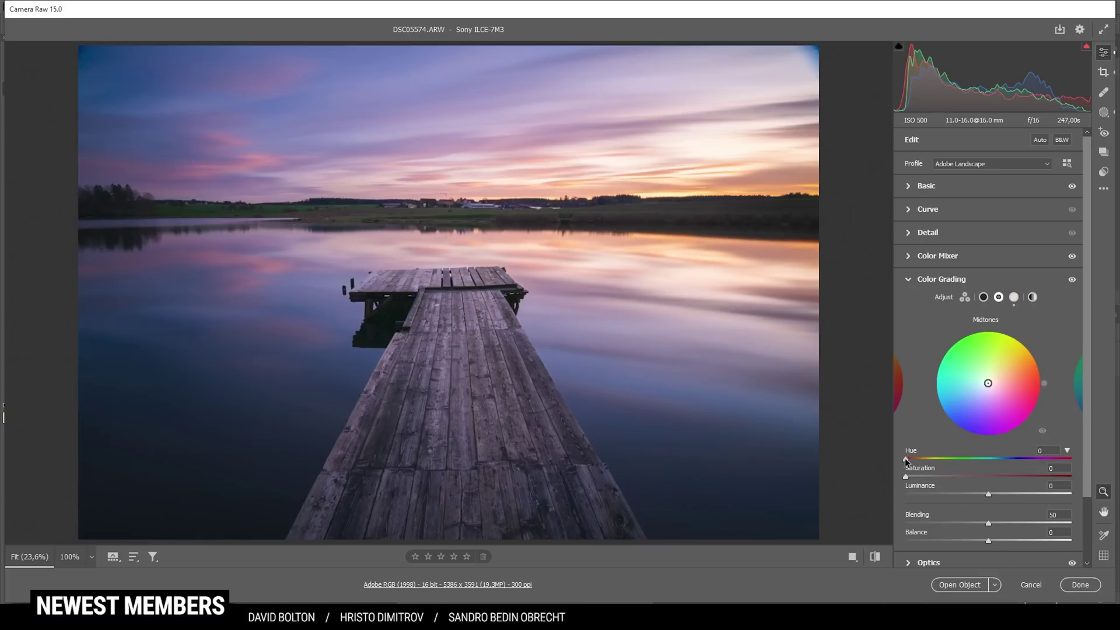
{"action": "left_click_drag", "start_coordinate": [906, 459], "coordinate": [919, 462]}
{"action": "left_click_drag", "start_coordinate": [905, 475], "coordinate": [935, 481]}
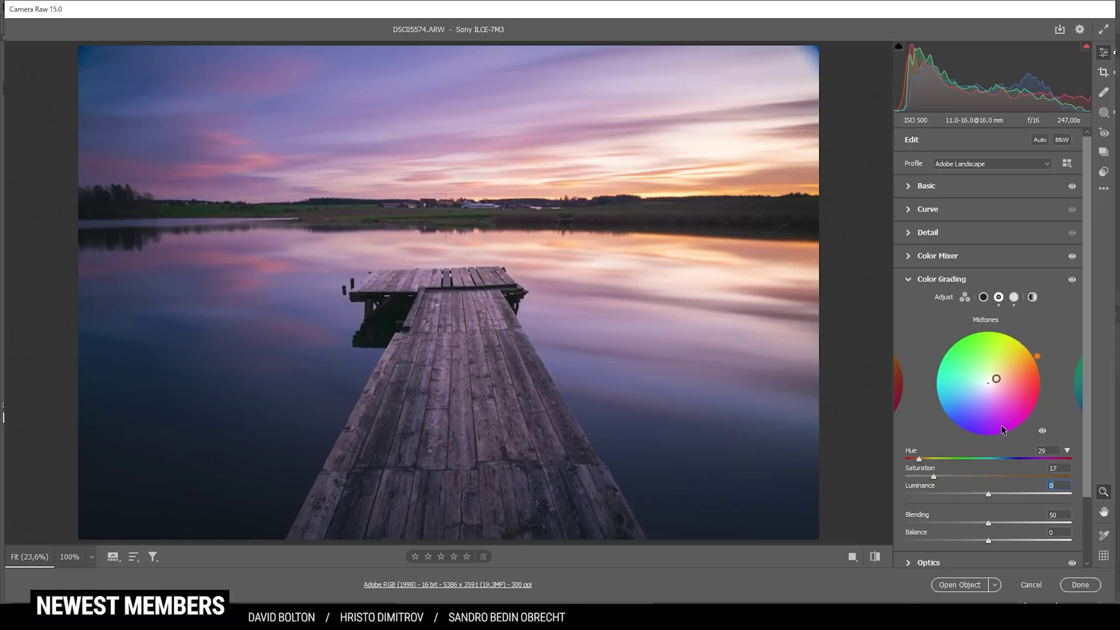
{"action": "left_click", "coordinate": [983, 298]}
{"action": "left_click_drag", "start_coordinate": [914, 455], "coordinate": [1008, 465]}
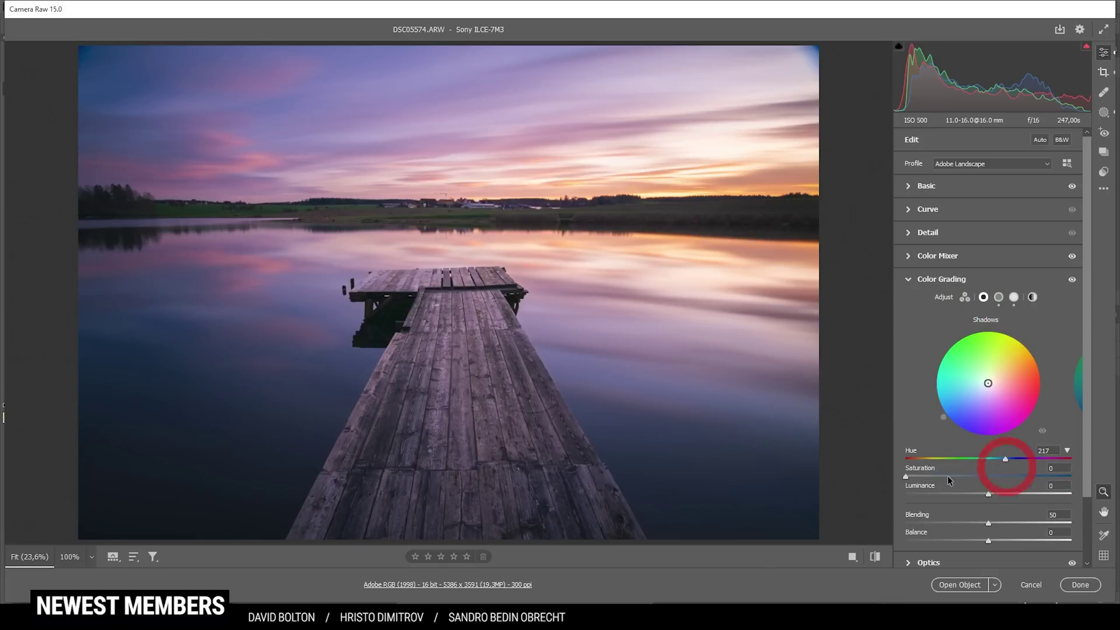
{"action": "left_click_drag", "start_coordinate": [905, 477], "coordinate": [911, 480]}
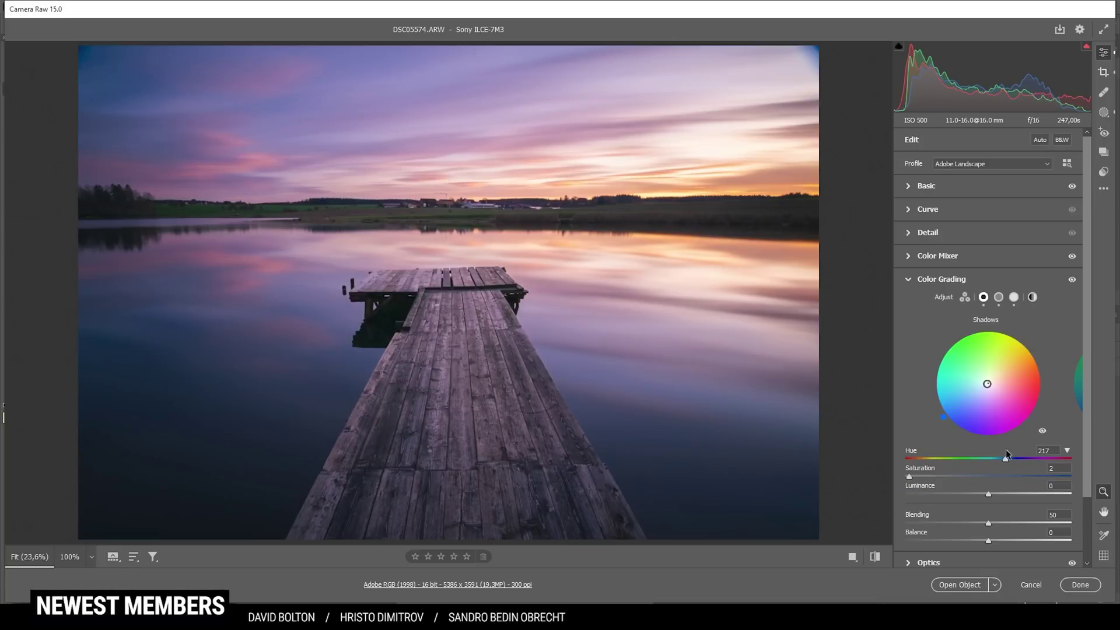
- Set Calibration Blue Primary Hue to -11 and Saturation to +12
{"action": "left_click", "coordinate": [935, 280]}
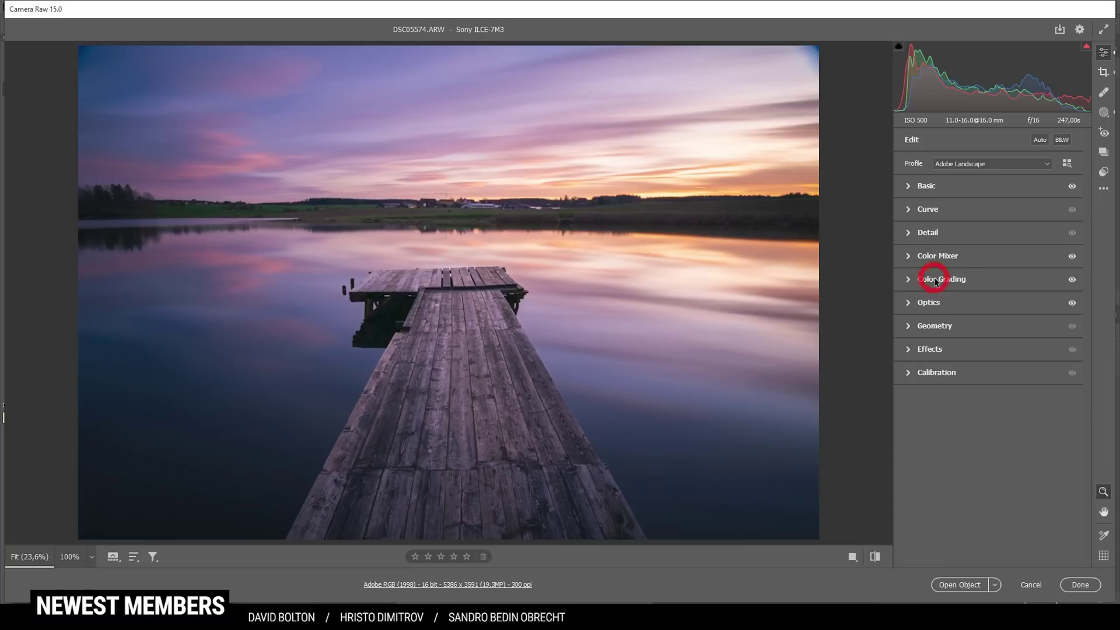
{"action": "left_click", "coordinate": [916, 376]}
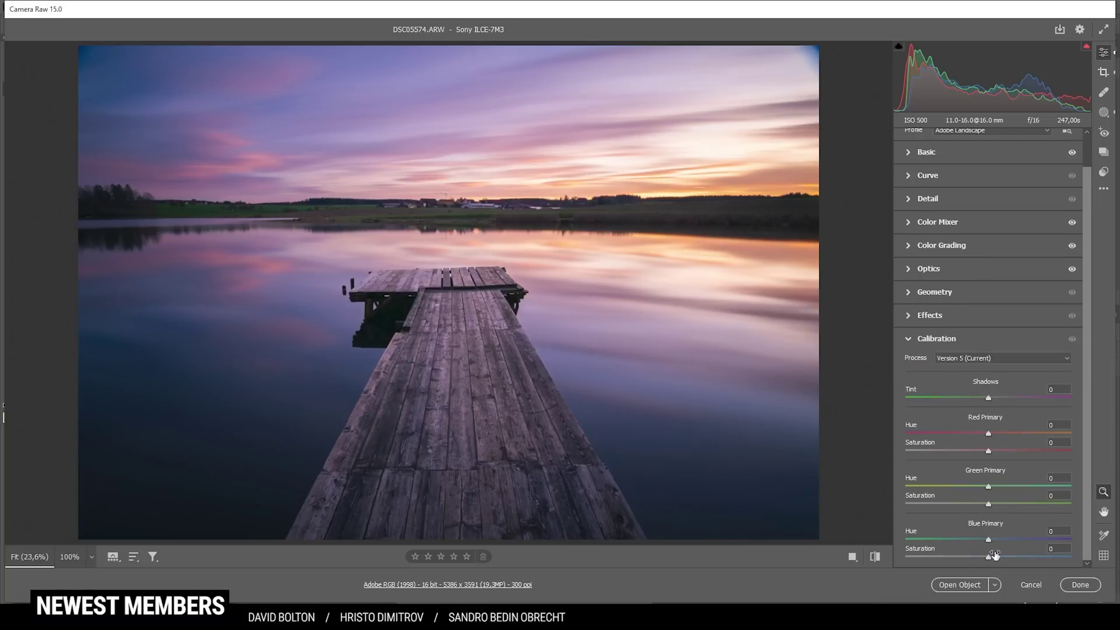
{"action": "left_click_drag", "start_coordinate": [988, 539], "coordinate": [987, 540]}
{"action": "left_click_drag", "start_coordinate": [992, 558], "coordinate": [999, 561]}
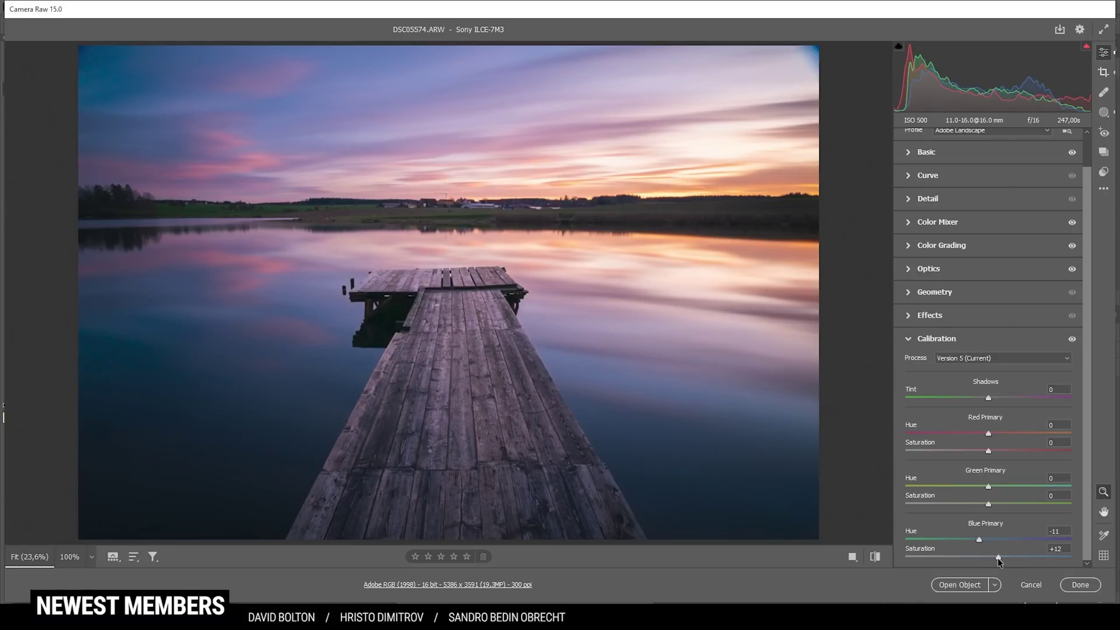
{"action": "left_click", "coordinate": [948, 338]}
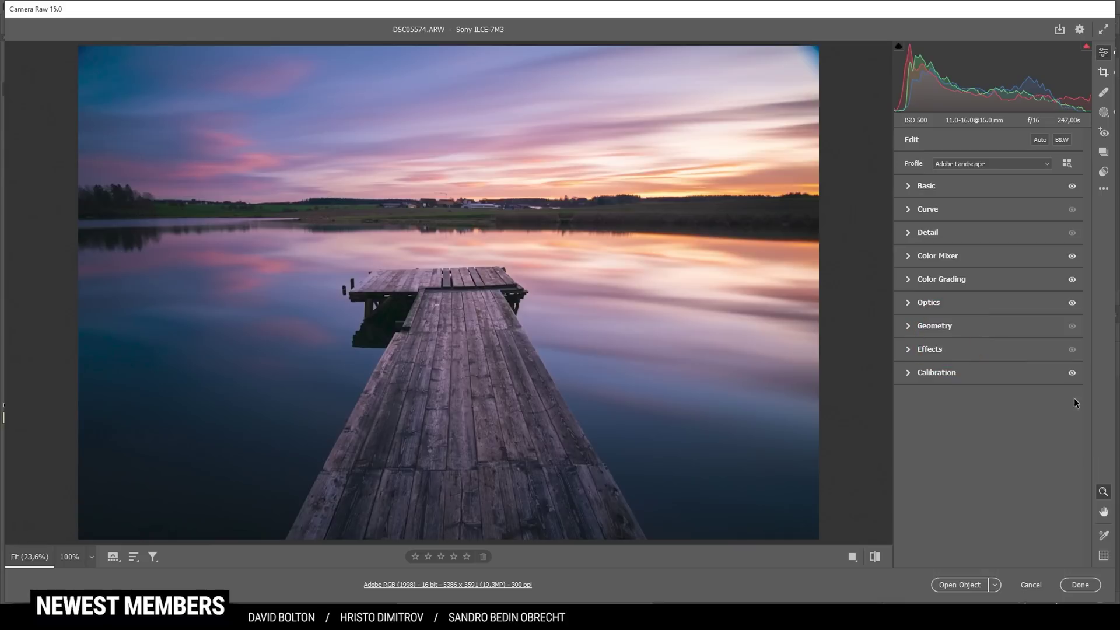
- Toggle the before/after view to compare the edit with the original
{"action": "left_click", "coordinate": [876, 557]}
{"action": "left_click", "coordinate": [876, 557]}
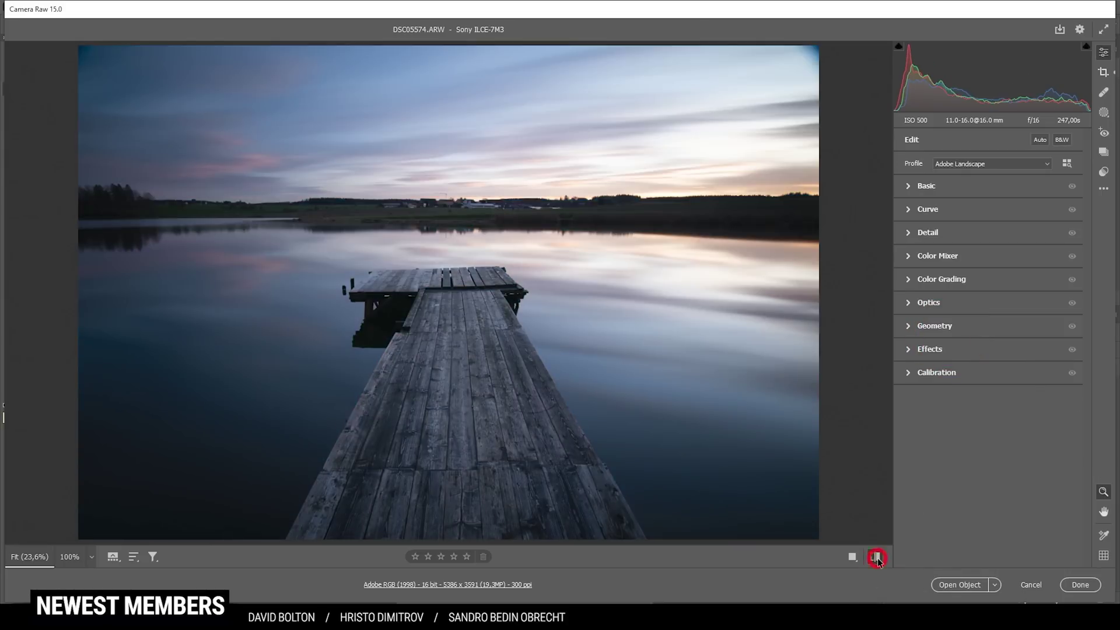
{"action": "left_click", "coordinate": [876, 558]}
{"action": "left_click", "coordinate": [876, 557]}
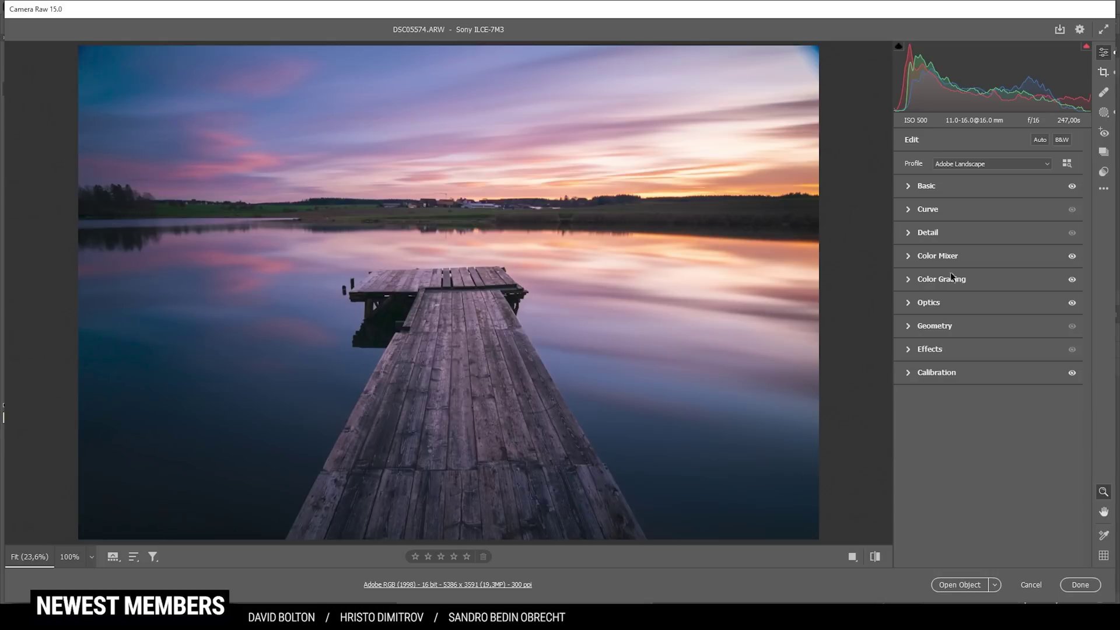
{"action": "left_click", "coordinate": [907, 233]}
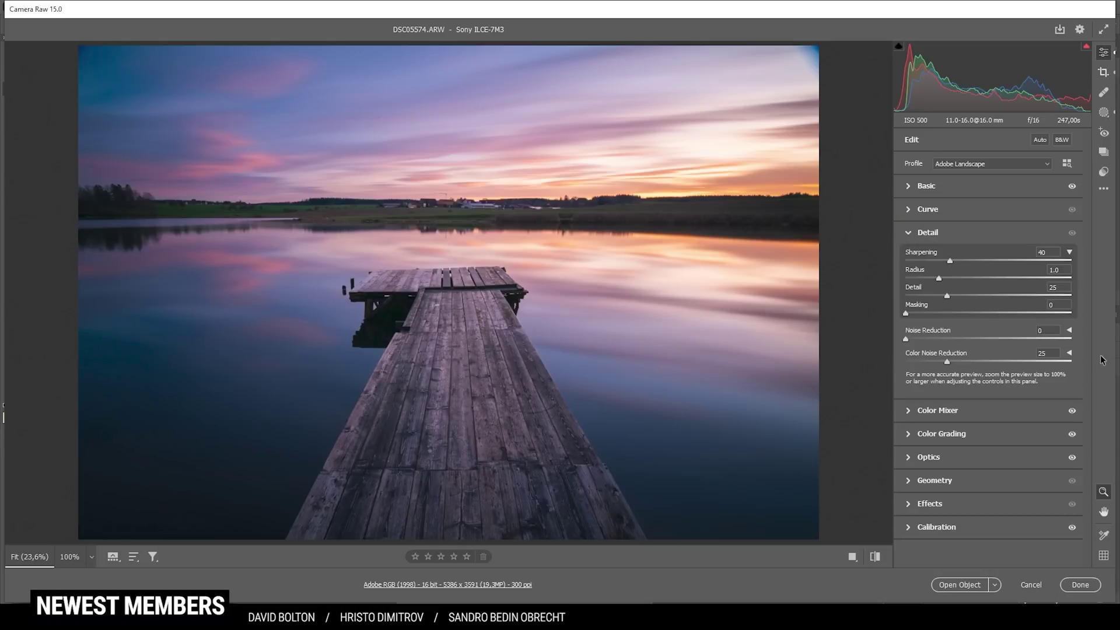
- Set sharpening Radius 0.5, Detail 100, Masking 67, and open the image in Photoshop
{"action": "left_click_drag", "start_coordinate": [940, 278], "coordinate": [880, 272]}
{"action": "left_click_drag", "start_coordinate": [951, 295], "coordinate": [1101, 300]}
{"action": "left_click_drag", "start_coordinate": [924, 315], "coordinate": [1016, 320]}
{"action": "left_click", "coordinate": [962, 585]}
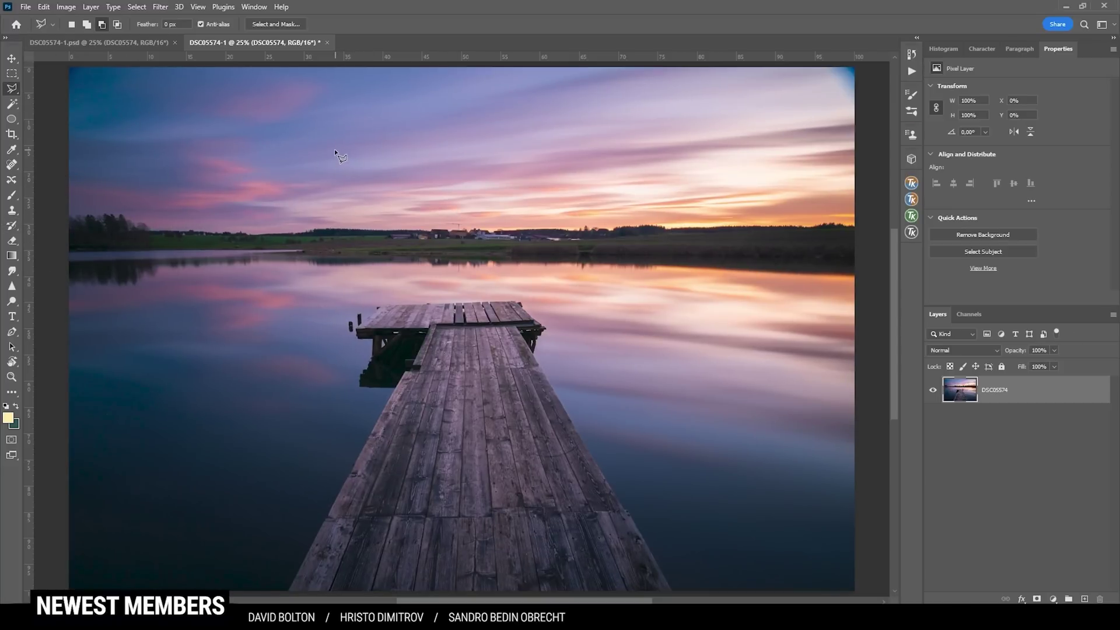
- Clone clean sky over the blue patch in the top-right corner with the Clone Stamp
{"action": "left_click", "coordinate": [12, 210]}
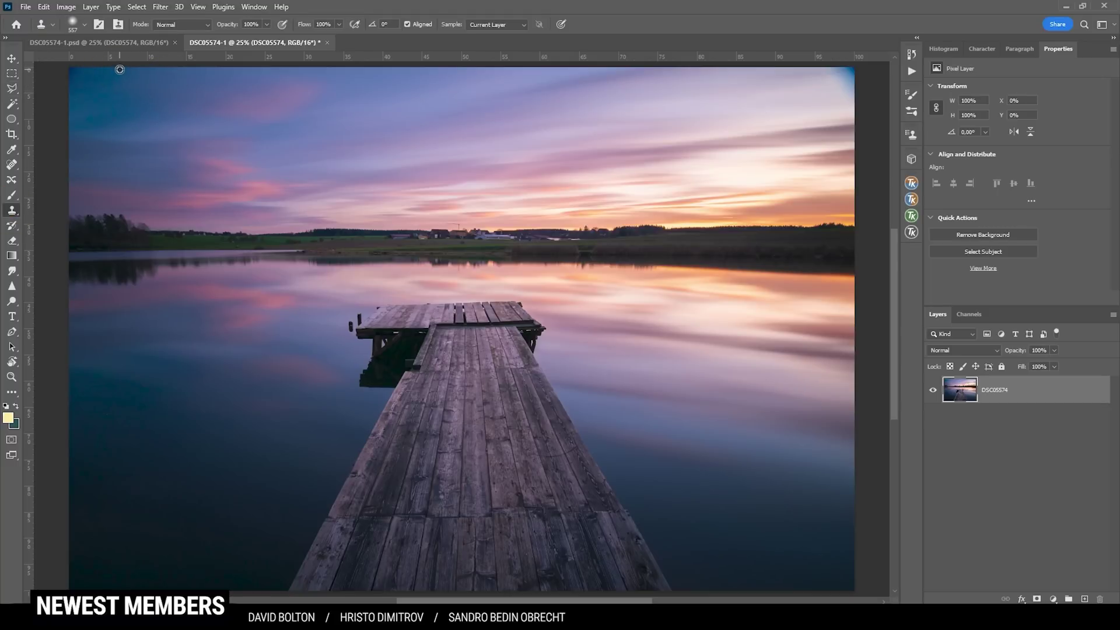
{"action": "left_click", "coordinate": [96, 68]}
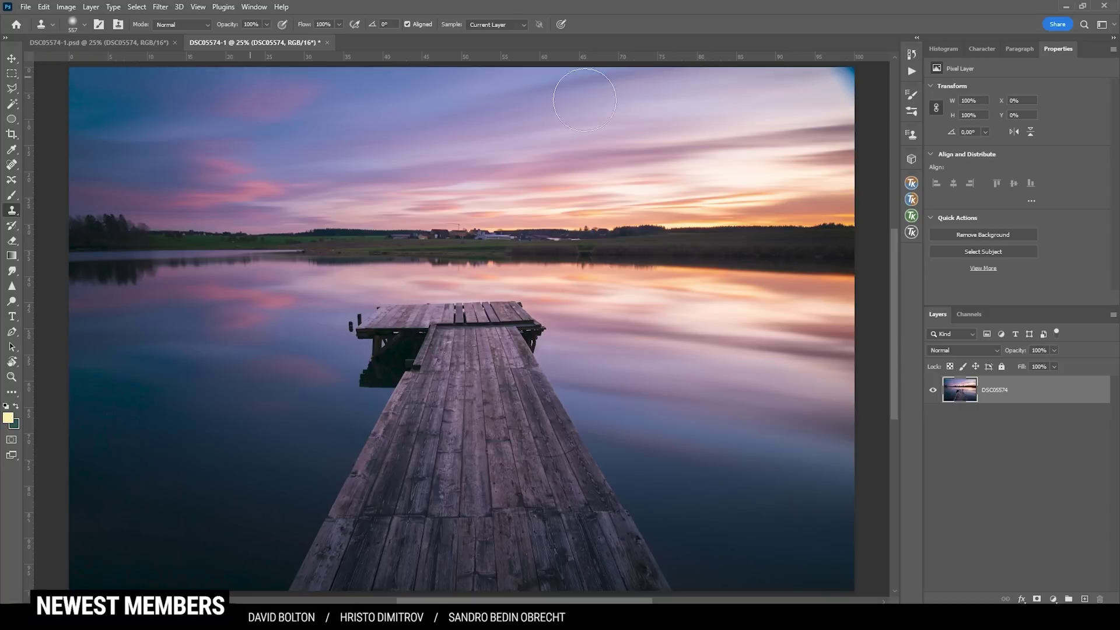
{"action": "left_click", "coordinate": [794, 68], "text": "alt"}
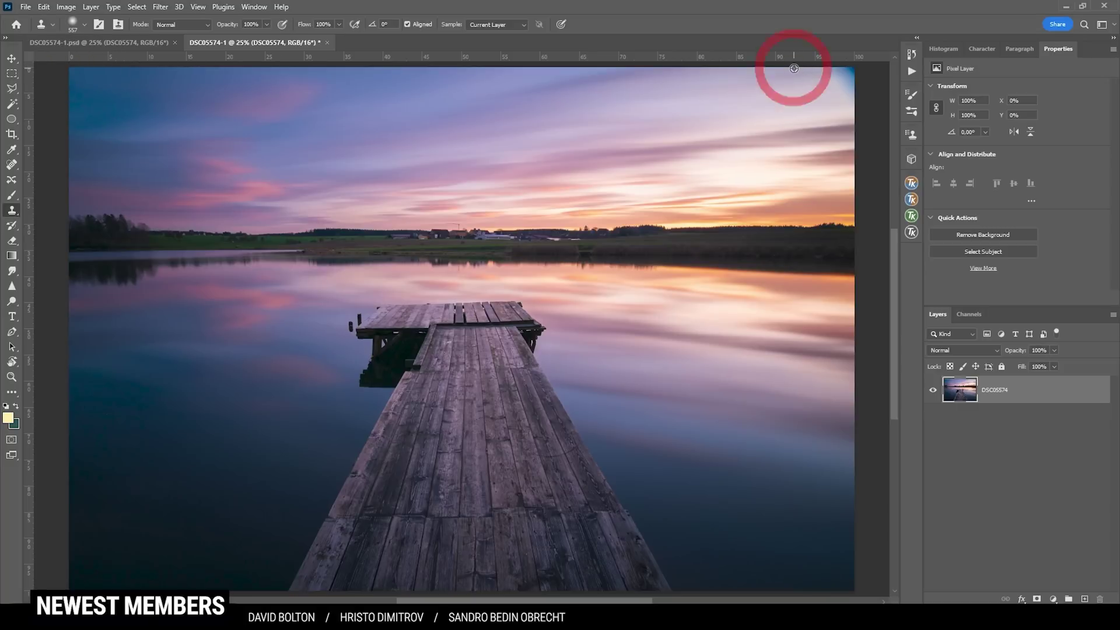
{"action": "left_click", "coordinate": [825, 69]}
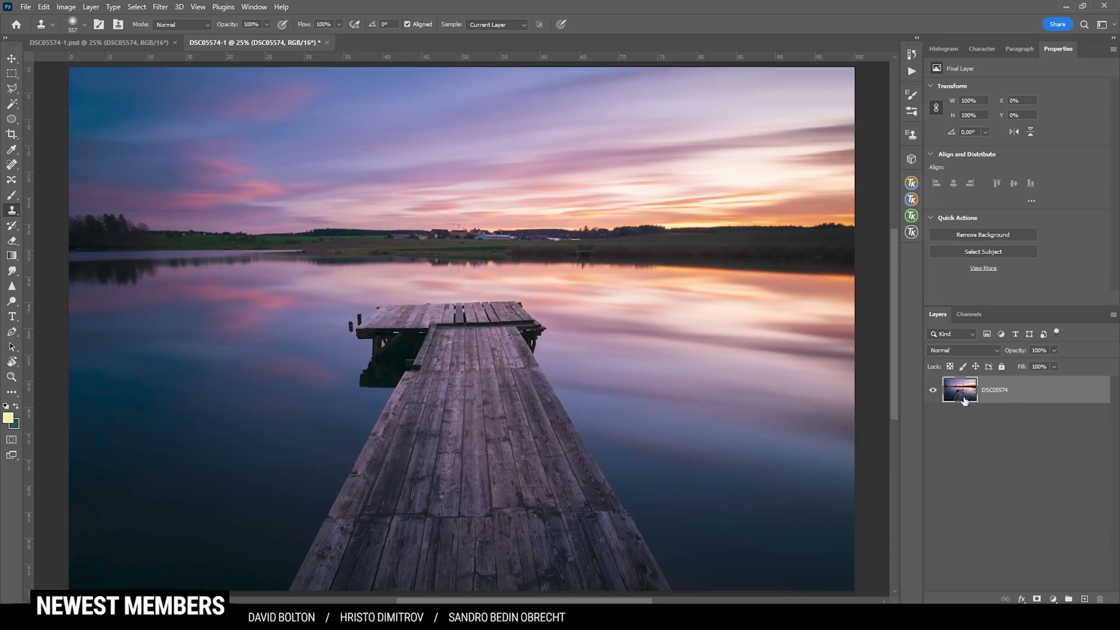
- Add a Color Balance adjustment layer above the photo and set its tone range to Highlights
{"action": "left_click", "coordinate": [1054, 599]}
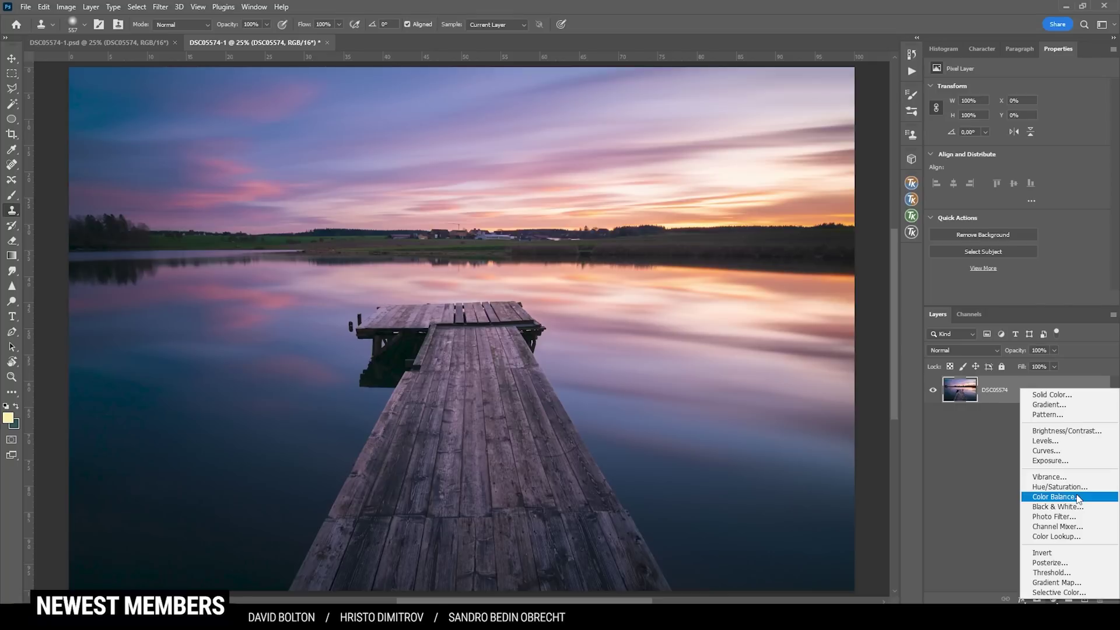
{"action": "left_click", "coordinate": [1076, 498]}
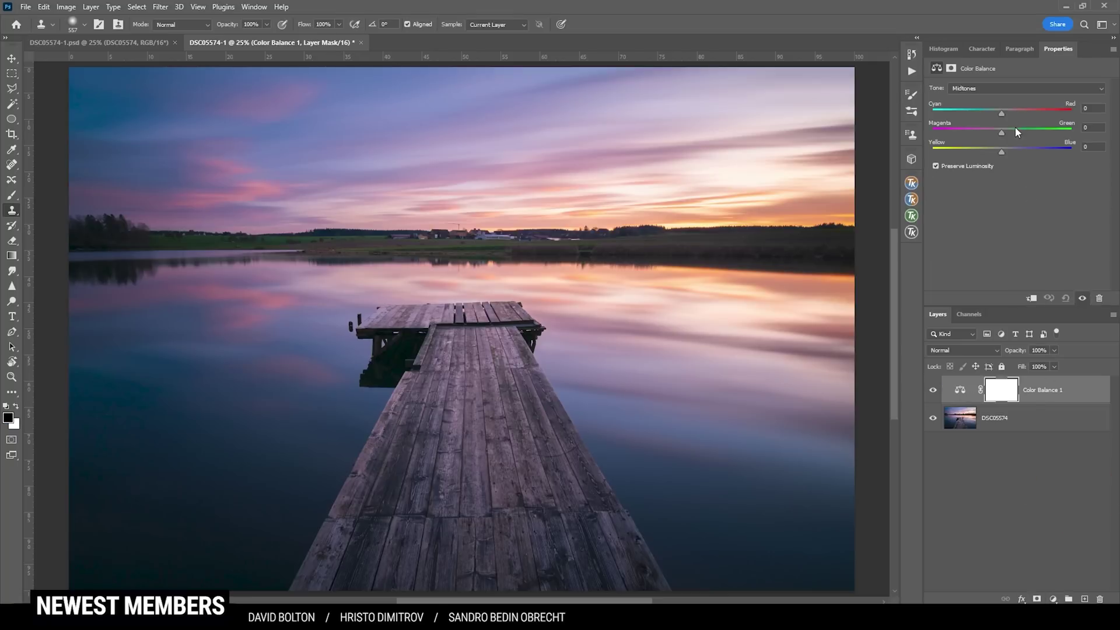
{"action": "left_click", "coordinate": [1009, 89]}
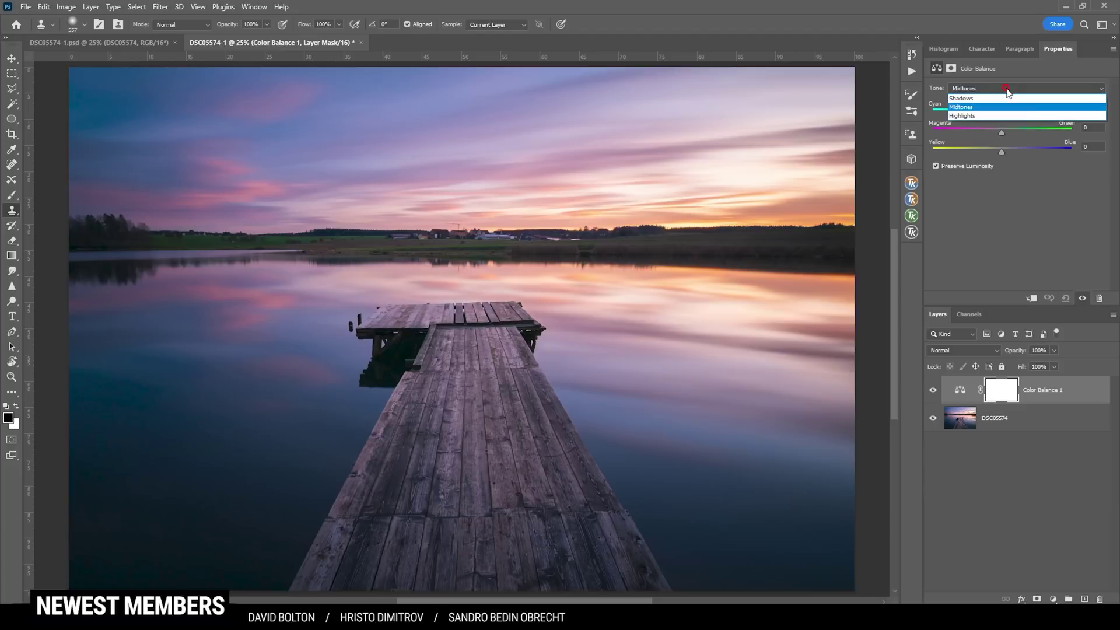
{"action": "left_click", "coordinate": [1008, 127]}
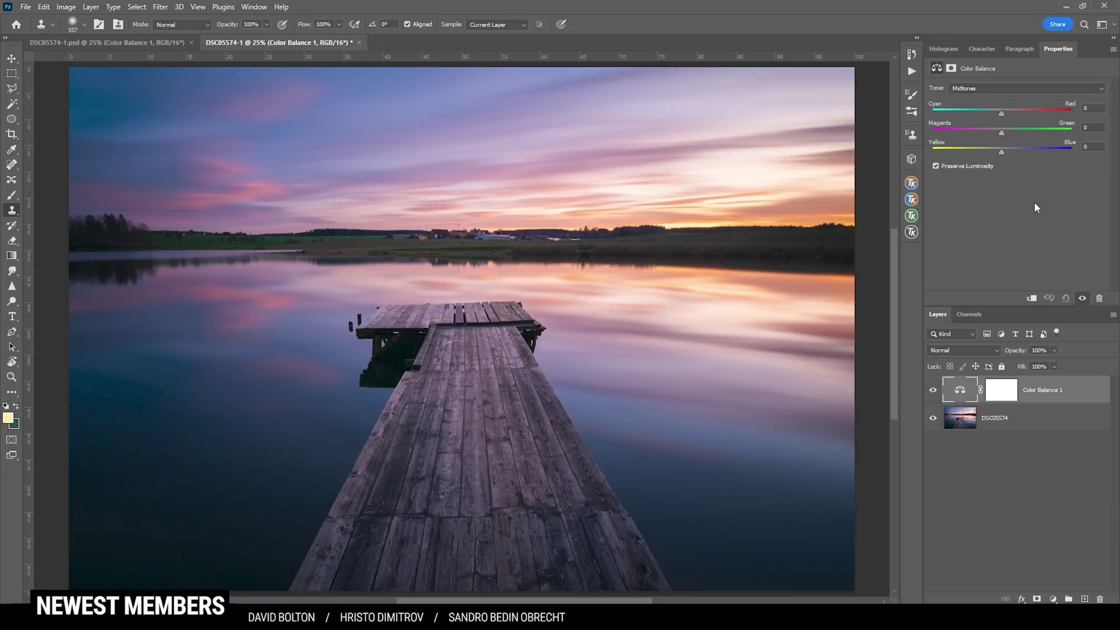
{"action": "left_click", "coordinate": [1005, 90]}
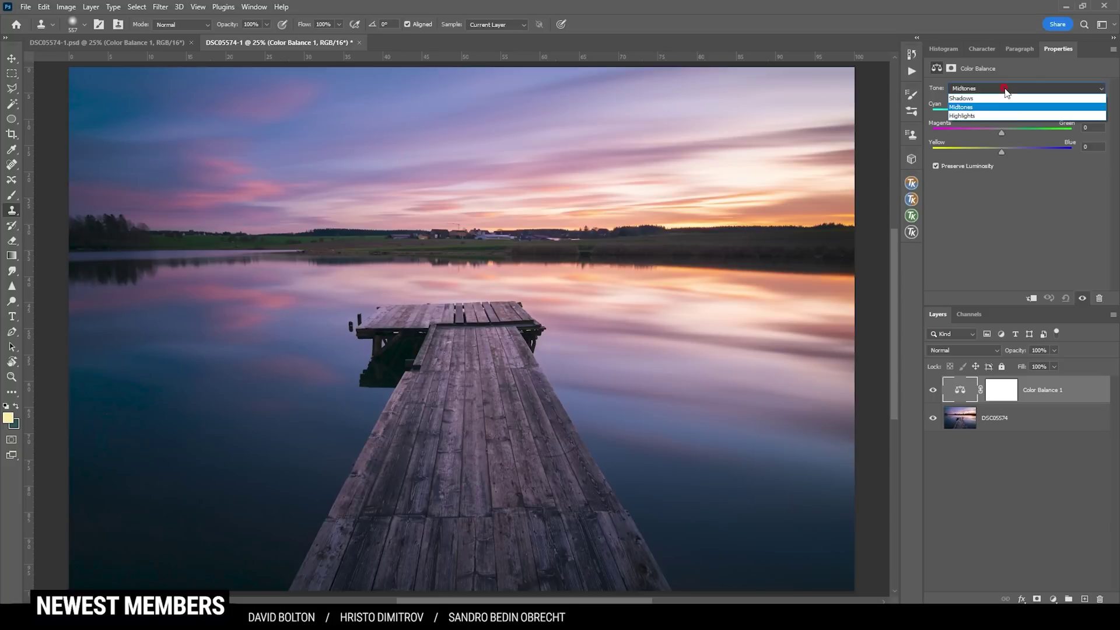
{"action": "left_click", "coordinate": [974, 115]}
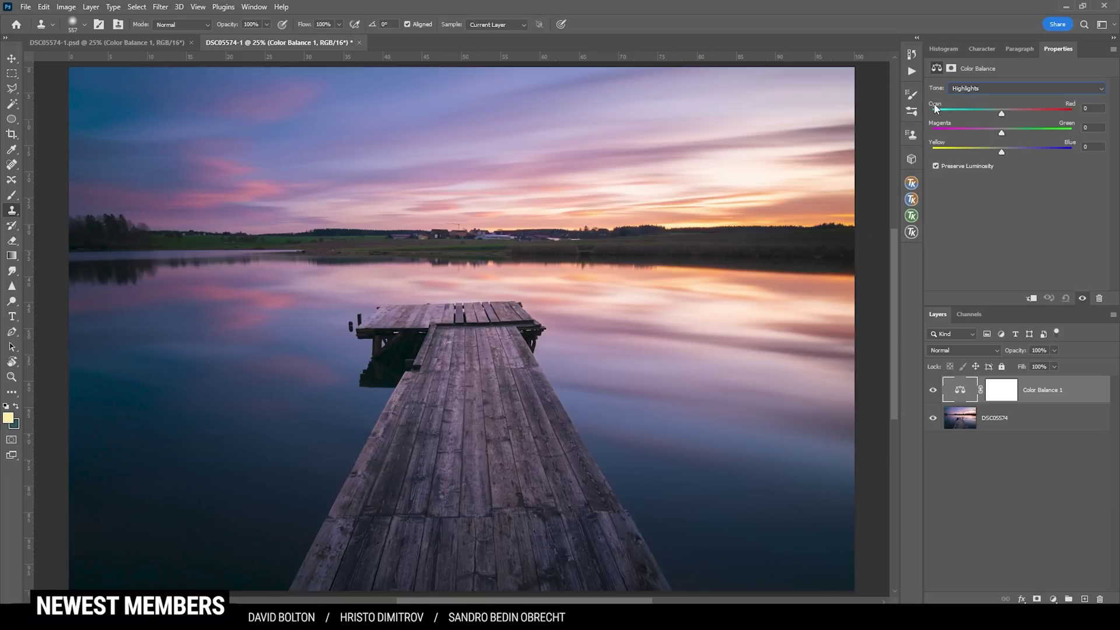
- Set the Color Balance highlights to Red +27, Magenta/Green 0 and Yellow -7
{"action": "left_click_drag", "start_coordinate": [1001, 115], "coordinate": [1017, 117]}
{"action": "left_click_drag", "start_coordinate": [1021, 117], "coordinate": [1020, 117]}
{"action": "left_click_drag", "start_coordinate": [1000, 136], "coordinate": [999, 140]}
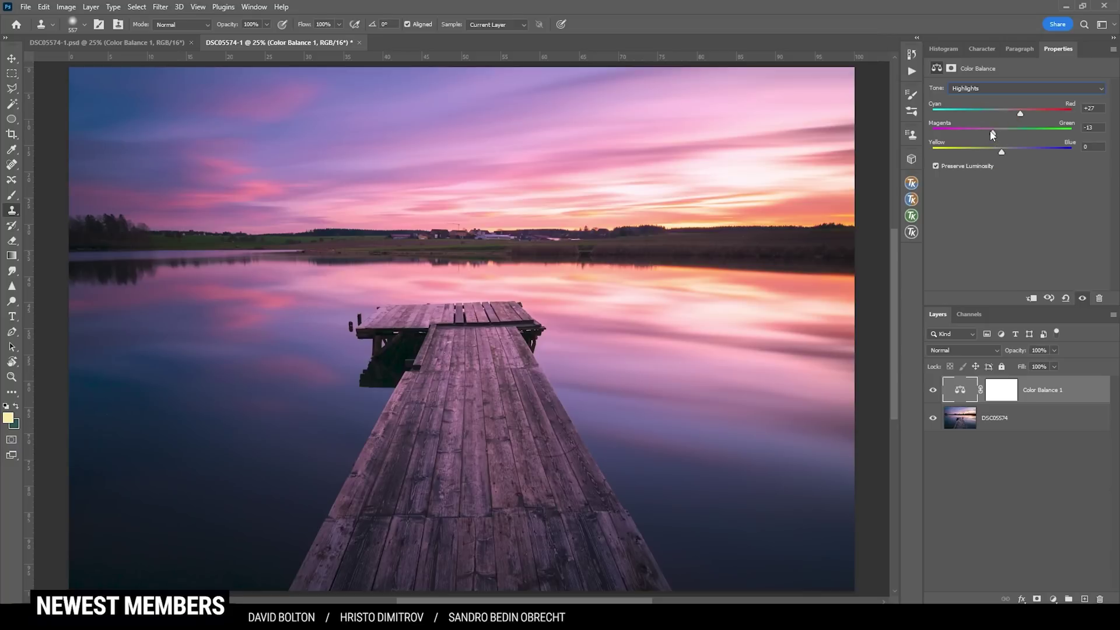
{"action": "double_click", "coordinate": [992, 133]}
{"action": "left_click_drag", "start_coordinate": [1002, 152], "coordinate": [1001, 153]}
{"action": "left_click_drag", "start_coordinate": [1002, 153], "coordinate": [997, 154]}
- Switch the Color Balance to Midtones and set Cyan/Red to +3
{"action": "left_click", "coordinate": [959, 91]}
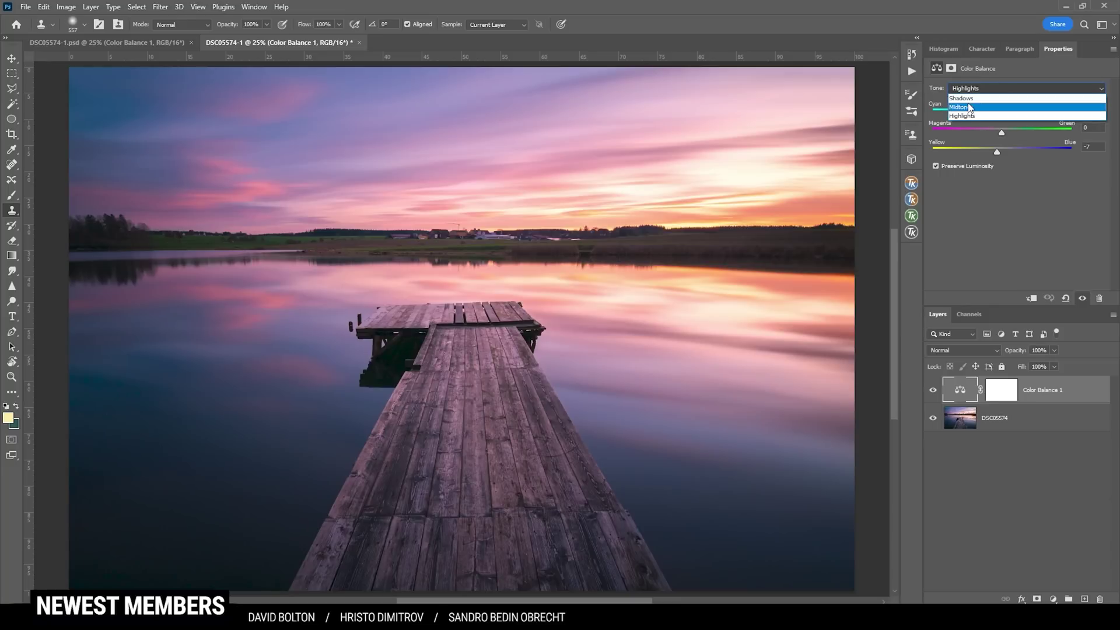
{"action": "left_click", "coordinate": [969, 104]}
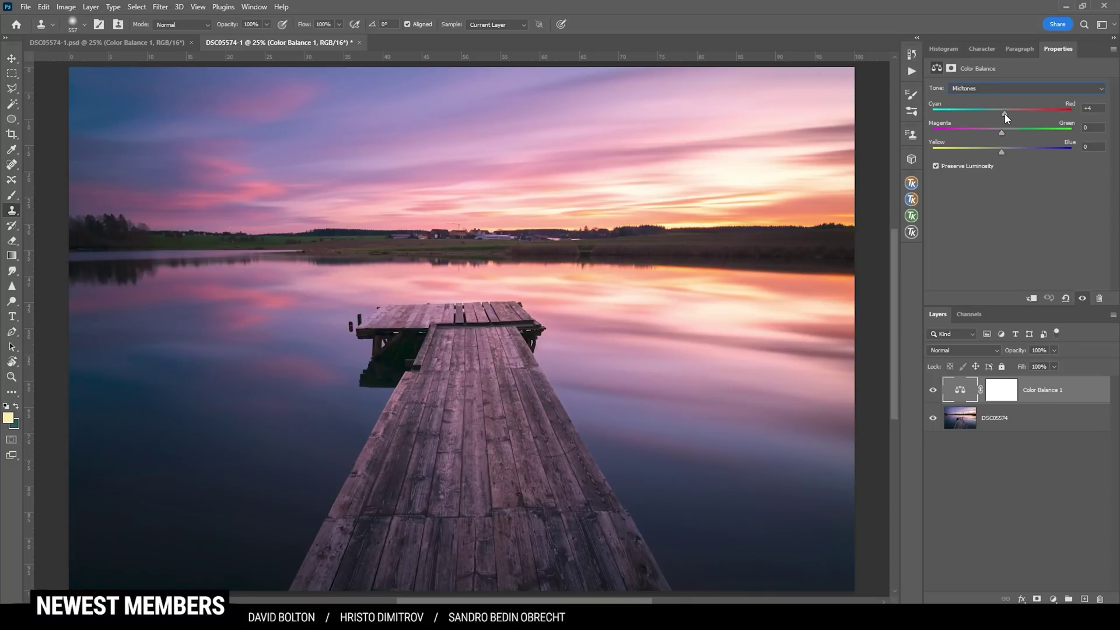
{"action": "left_click_drag", "start_coordinate": [1005, 114], "coordinate": [999, 115]}
- Switch the Color Balance to Shadows and set Yellow/Blue to +5
{"action": "left_click", "coordinate": [950, 90]}
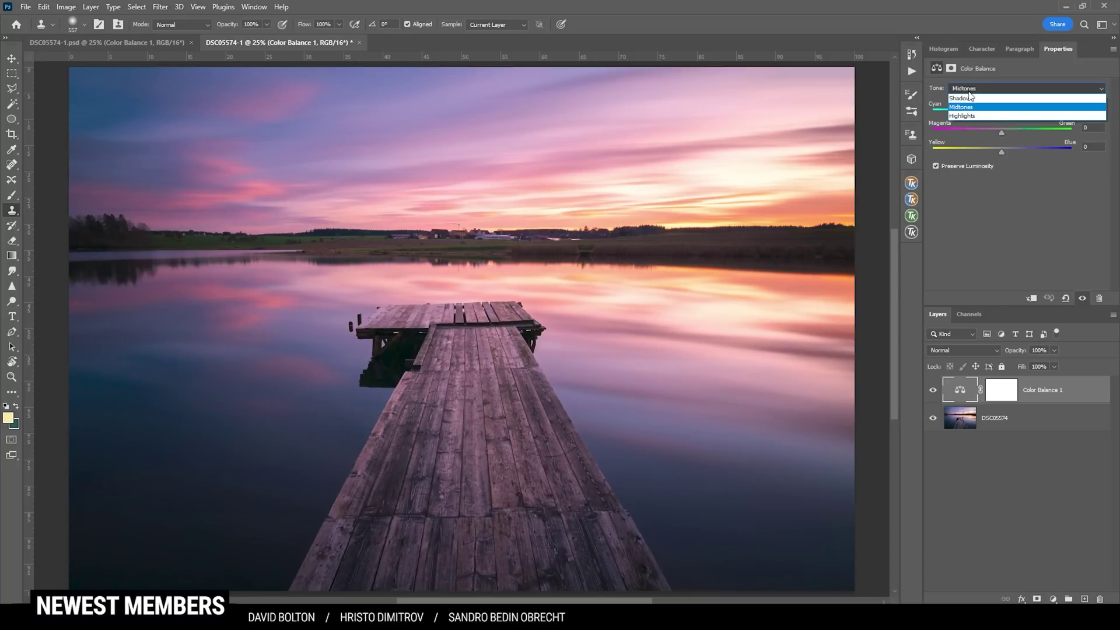
{"action": "left_click", "coordinate": [969, 99]}
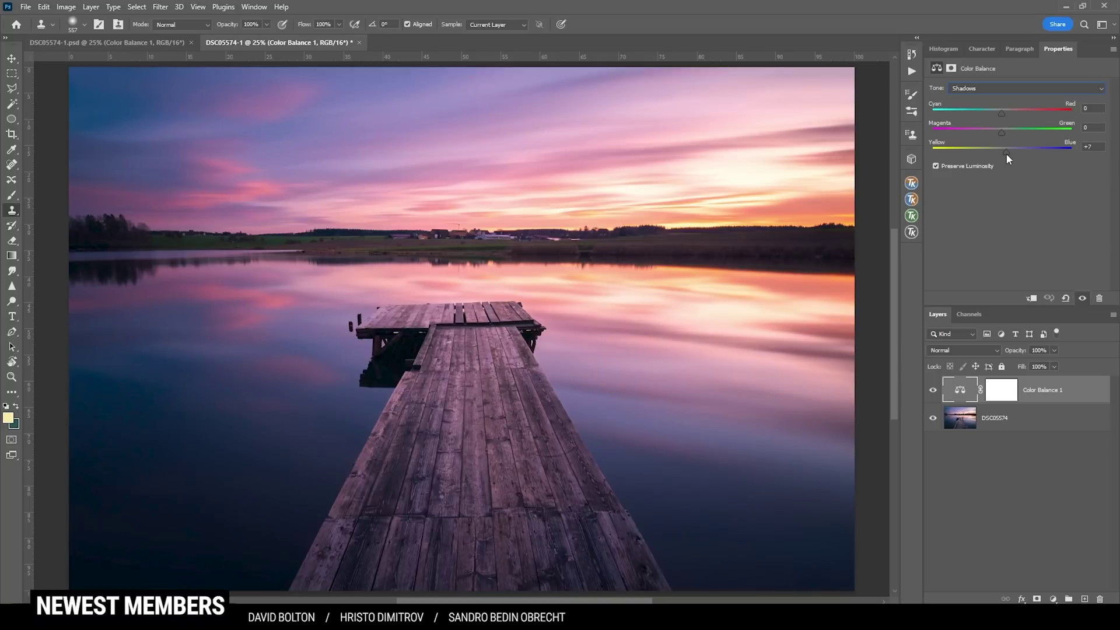
{"action": "left_click_drag", "start_coordinate": [1006, 154], "coordinate": [1005, 154]}
- Toggle the Color Balance 1 layer's visibility repeatedly to compare the photo with and without the grade
{"action": "left_click", "coordinate": [933, 390]}
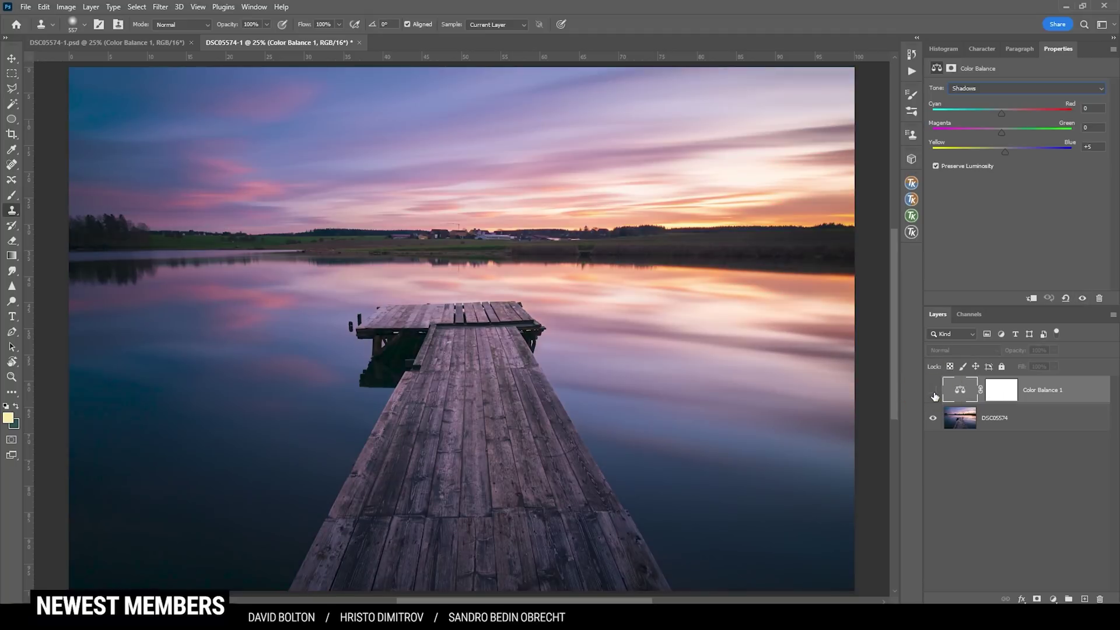
{"action": "left_click", "coordinate": [934, 390]}
{"action": "left_click", "coordinate": [933, 391]}
{"action": "left_click", "coordinate": [934, 391]}
{"action": "left_click", "coordinate": [934, 391]}
{"action": "left_click", "coordinate": [933, 391]}
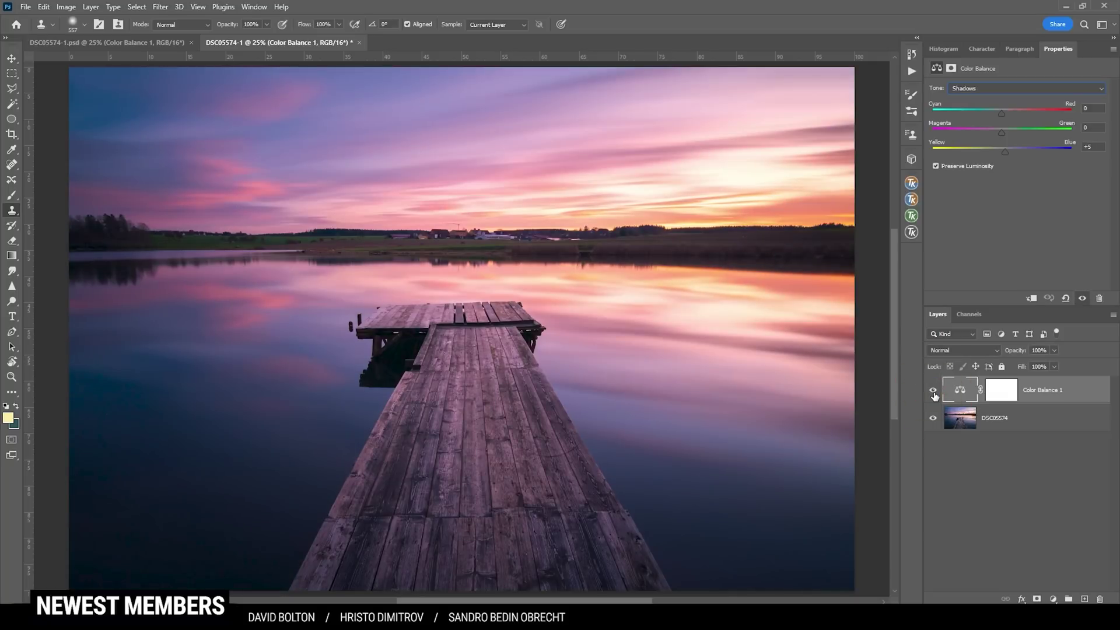
{"action": "left_click", "coordinate": [934, 391]}
{"action": "left_click", "coordinate": [934, 391]}
{"action": "left_click", "coordinate": [933, 390]}
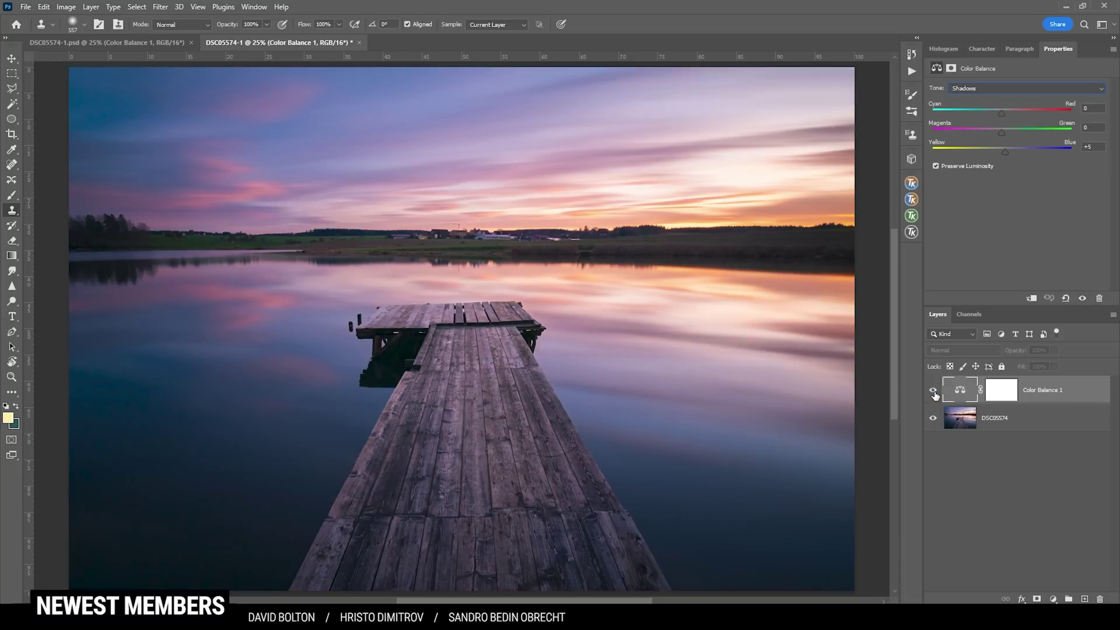
{"action": "left_click", "coordinate": [934, 391]}
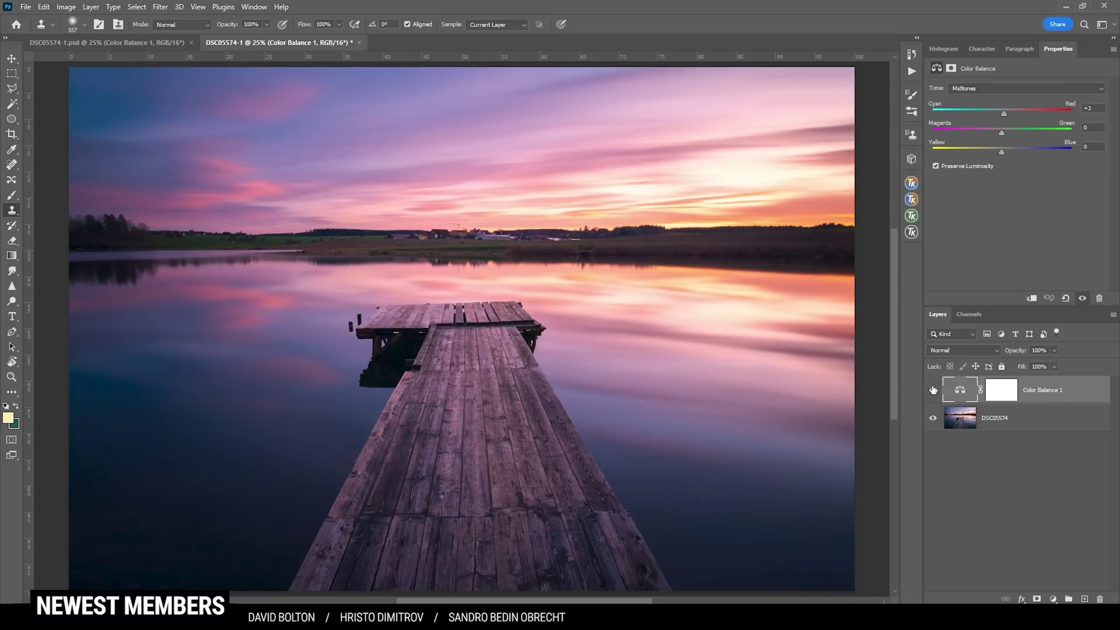
- Choose the Brush, target the Color Balance 1 mask and reset colours to black and white
{"action": "key", "text": "b"}
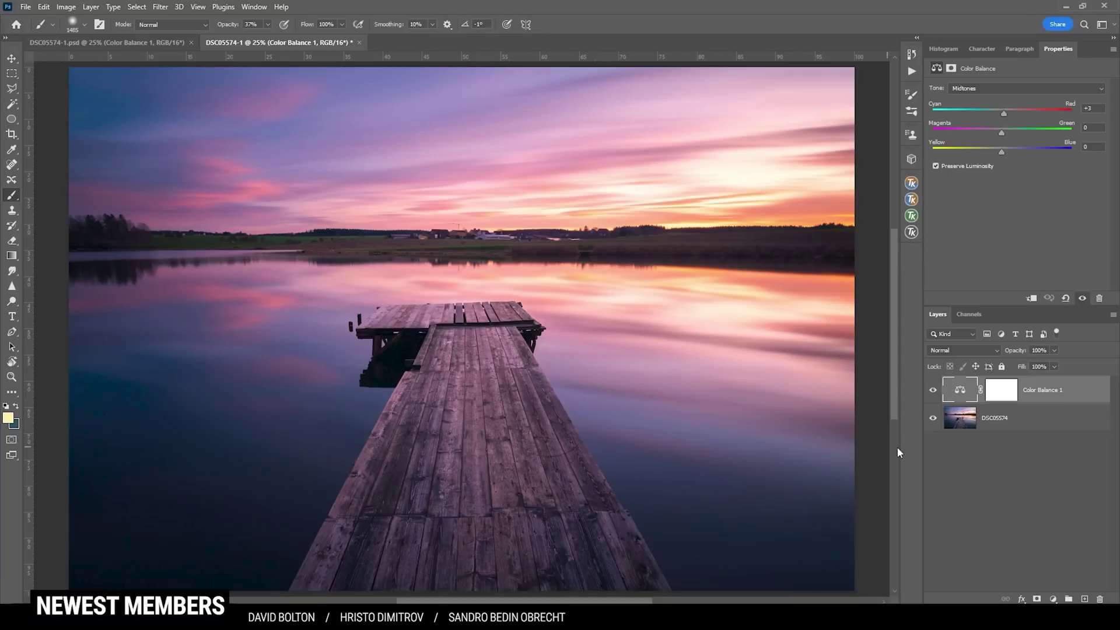
{"action": "left_click", "coordinate": [933, 396]}
{"action": "left_click", "coordinate": [933, 395]}
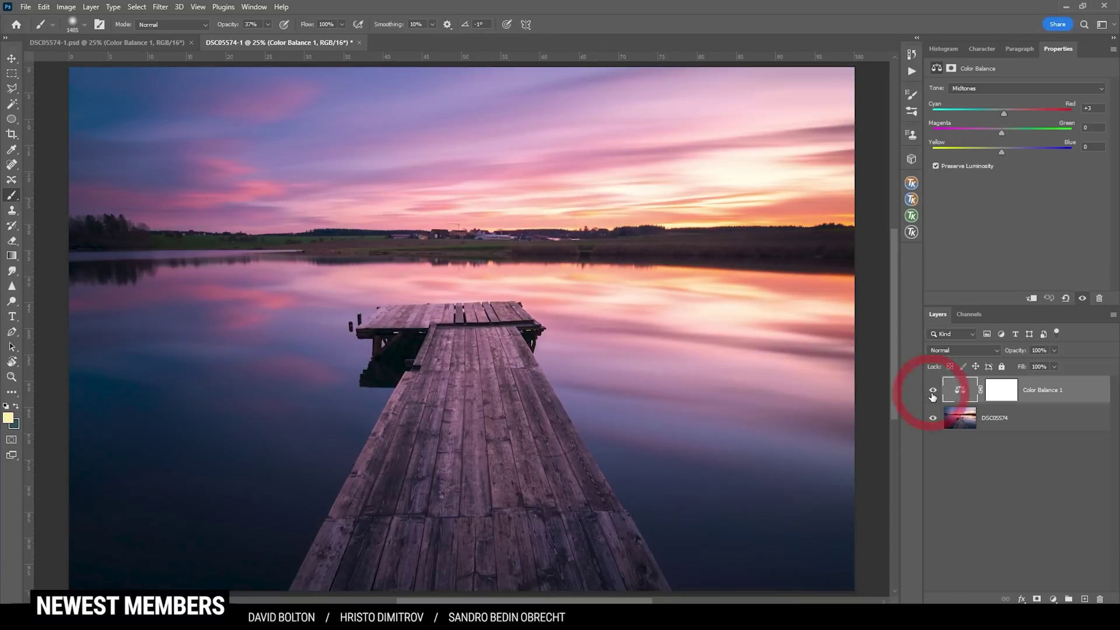
{"action": "left_click", "coordinate": [997, 400]}
{"action": "key", "text": "d"}
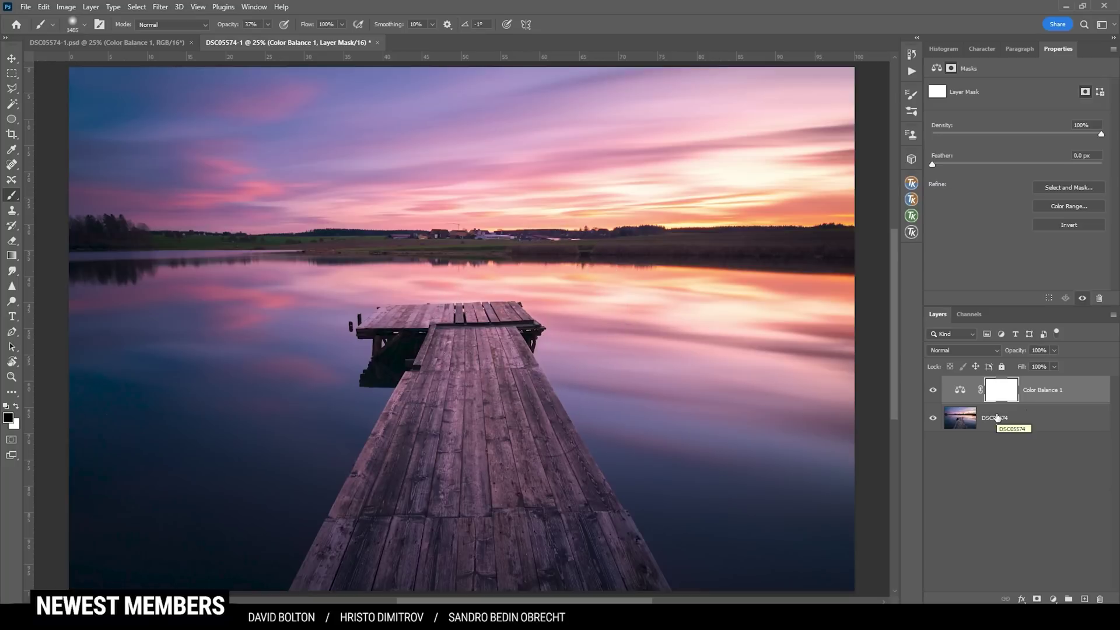
{"action": "left_click", "coordinate": [968, 423]}
- Select the boardwalk with Select > Subject and fill that area of the Color Balance 1 mask with black
{"action": "left_click", "coordinate": [136, 7]}
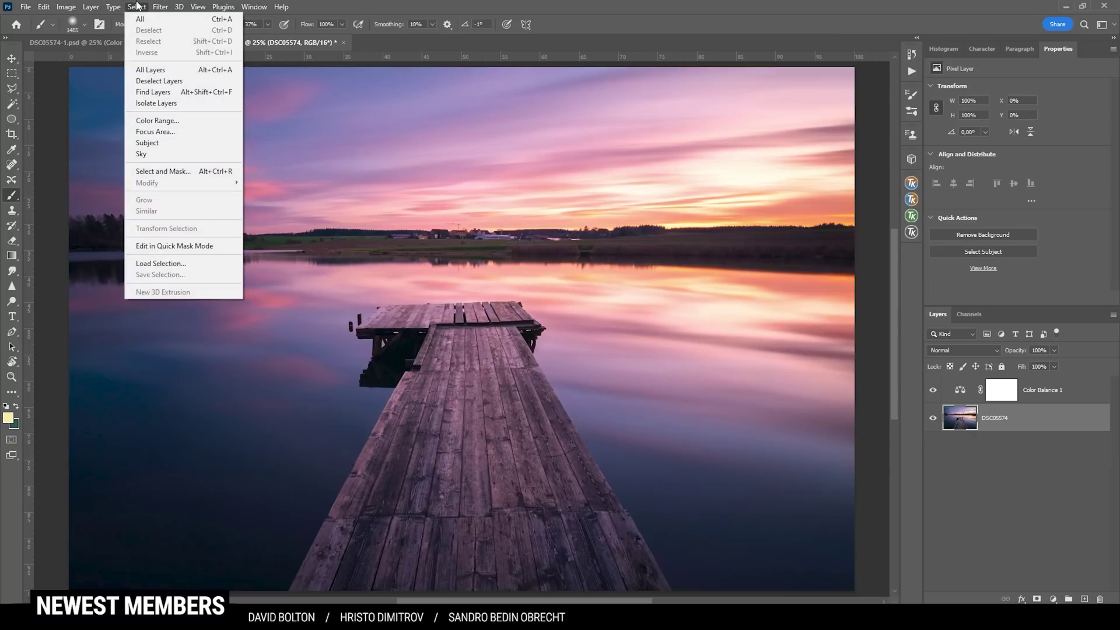
{"action": "left_click", "coordinate": [178, 145]}
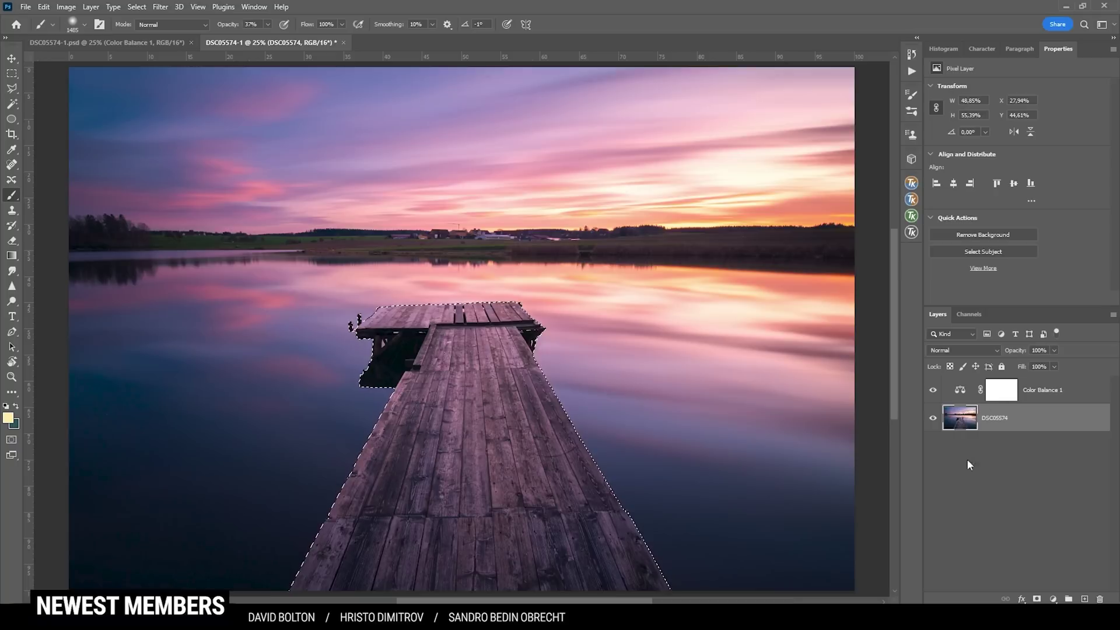
{"action": "left_click", "coordinate": [1000, 397]}
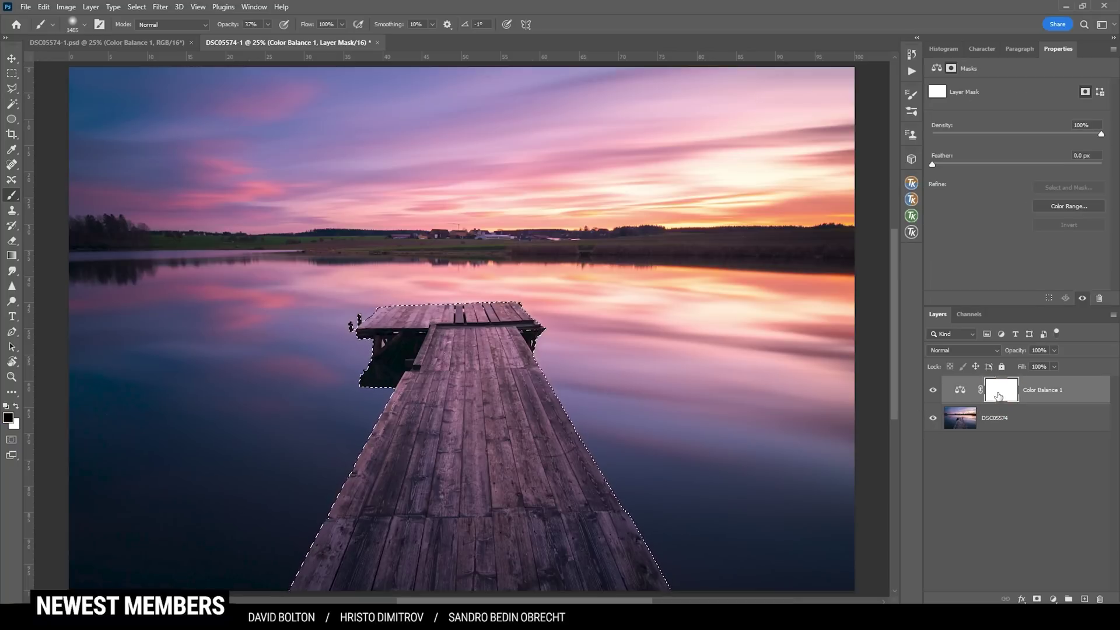
{"action": "key", "text": "shift+F5"}
{"action": "left_click", "coordinate": [560, 158]}
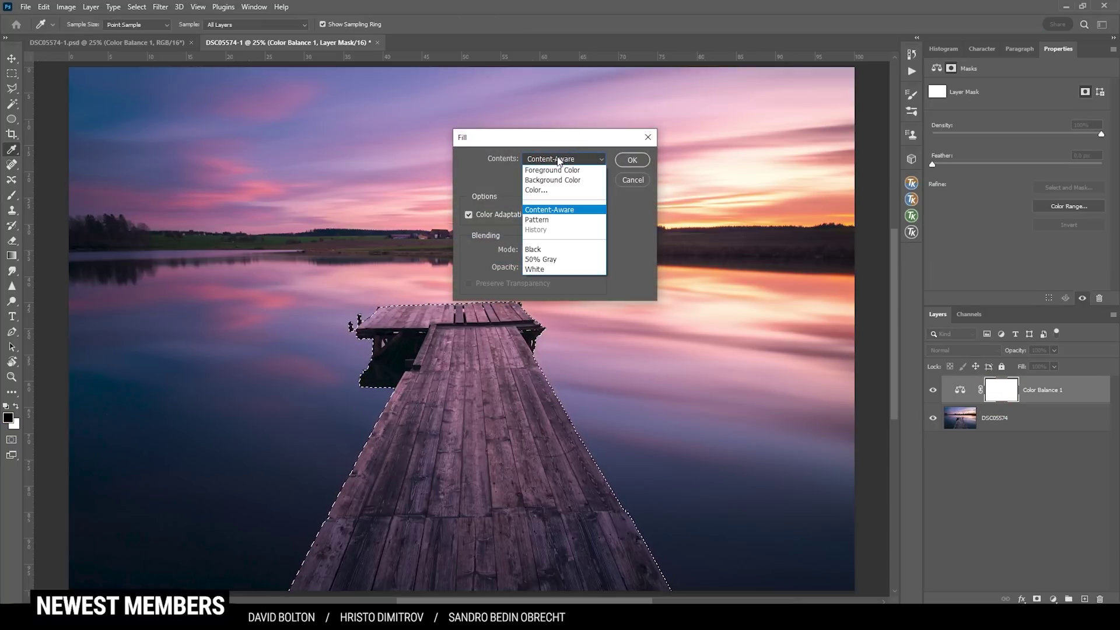
{"action": "left_click", "coordinate": [560, 250]}
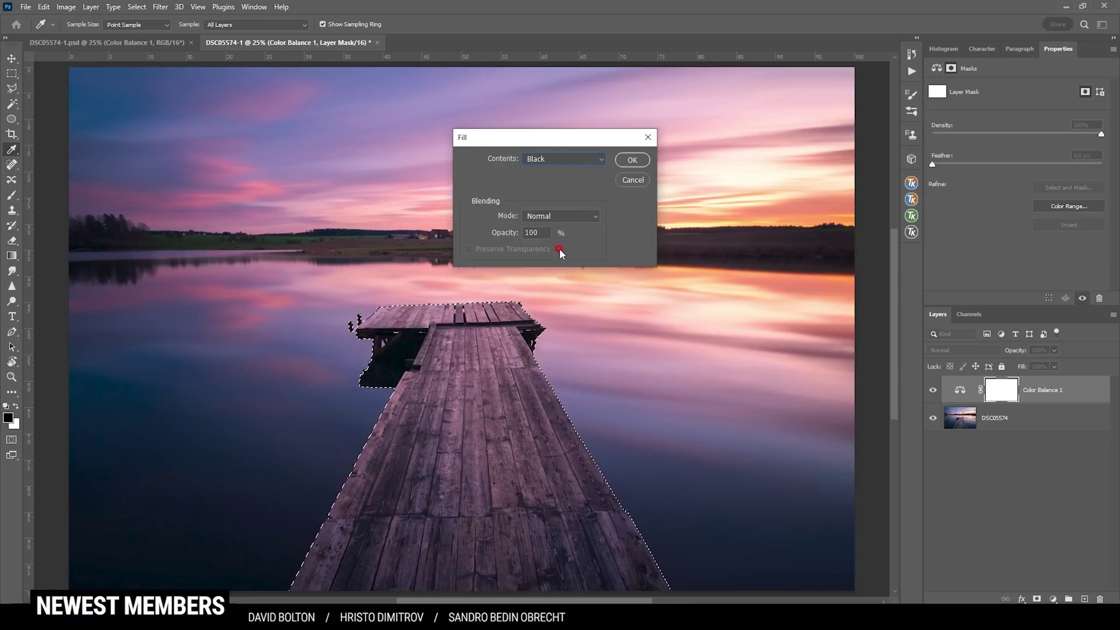
{"action": "left_click", "coordinate": [631, 159]}
{"action": "key", "text": "ctrl+d"}
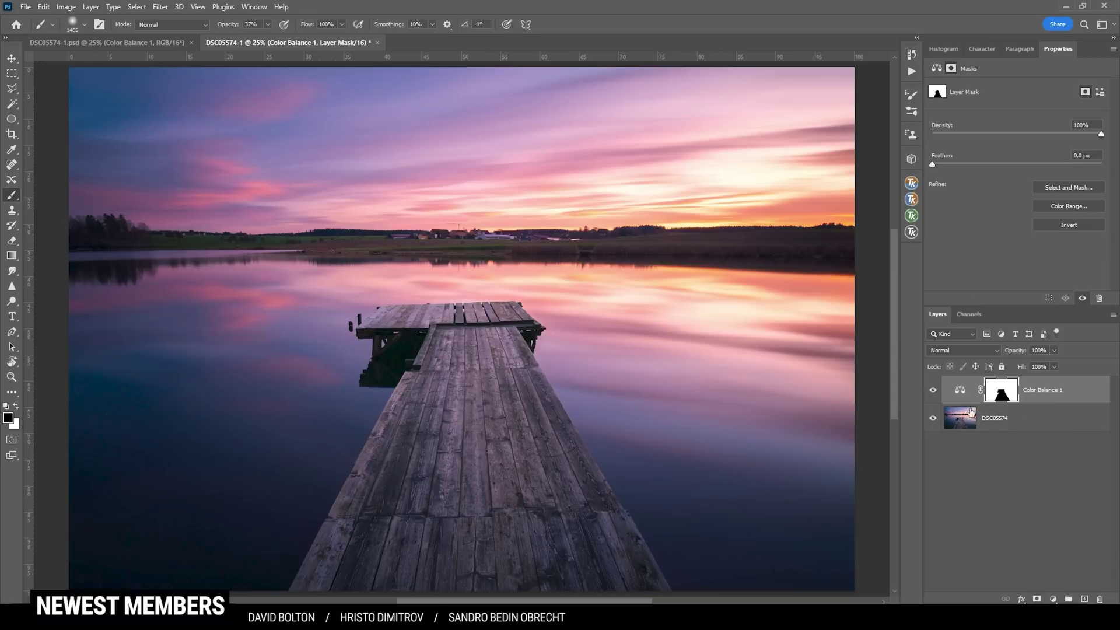
{"action": "left_click", "coordinate": [934, 392]}
{"action": "left_click", "coordinate": [934, 392]}
{"action": "left_click", "coordinate": [933, 392]}
{"action": "left_click", "coordinate": [934, 393]}
{"action": "left_click", "coordinate": [960, 390]}
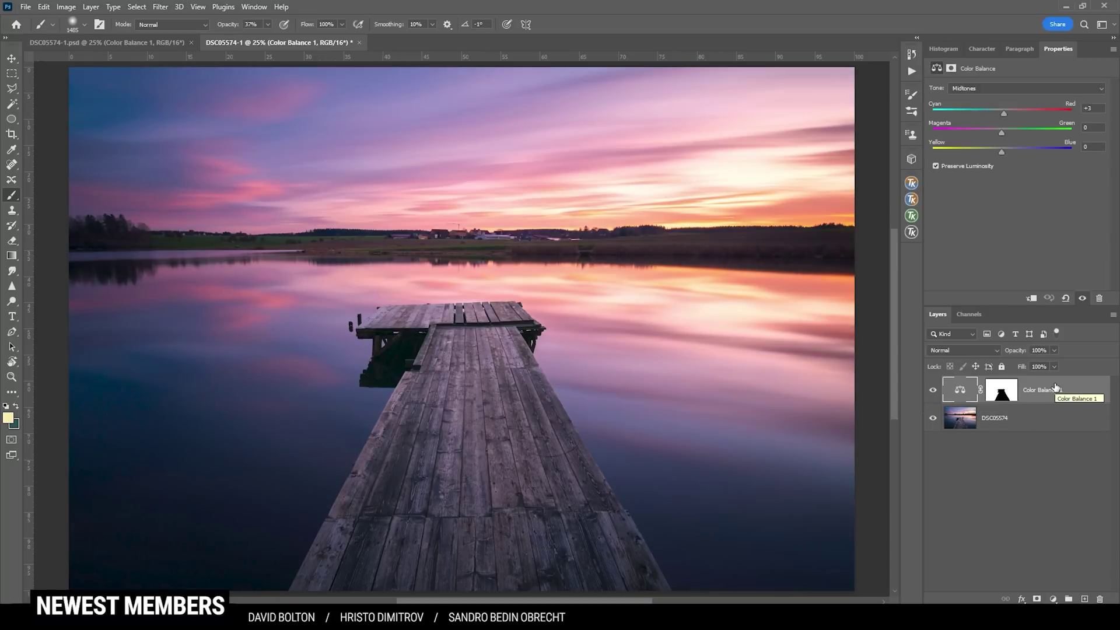